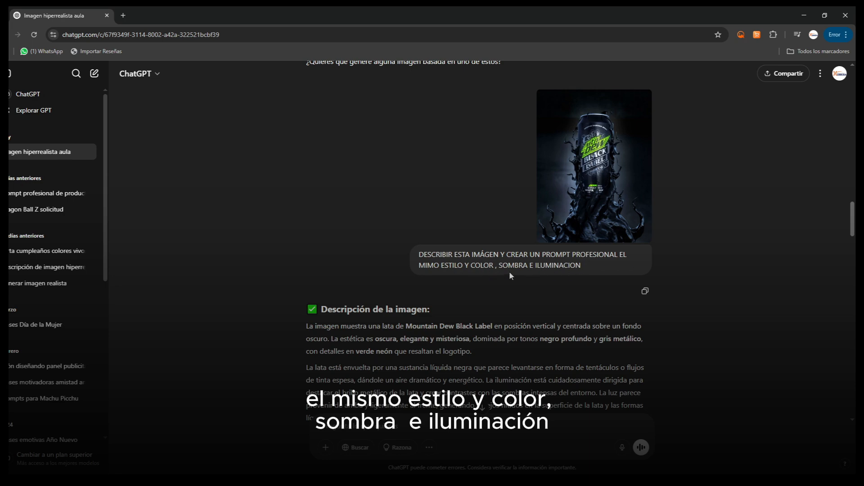
# - Review the ChatGPT image description, the professional prompt for the same style and the image created from it
pyautogui.scroll(-2, 511, 276)
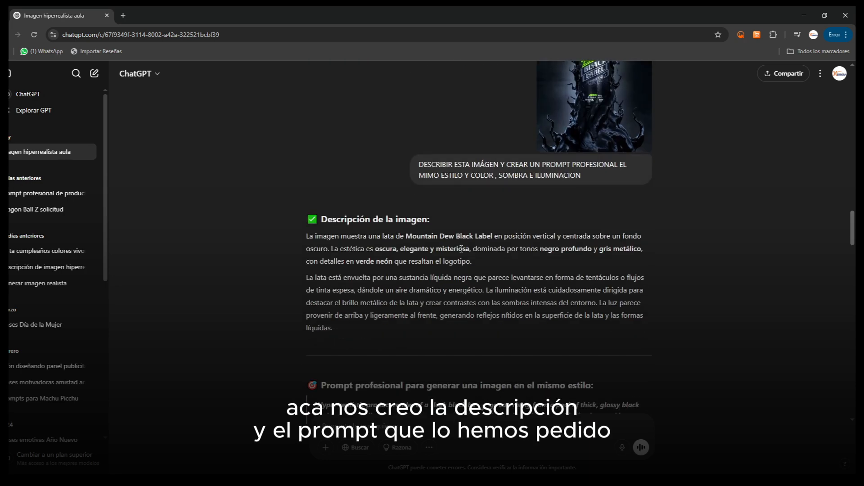
pyautogui.scroll(-3, 461, 248)
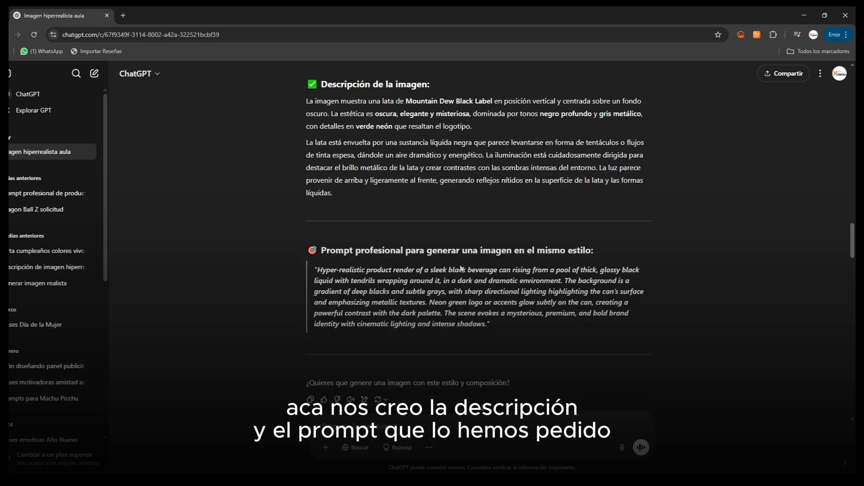
pyautogui.scroll(-2, 462, 269)
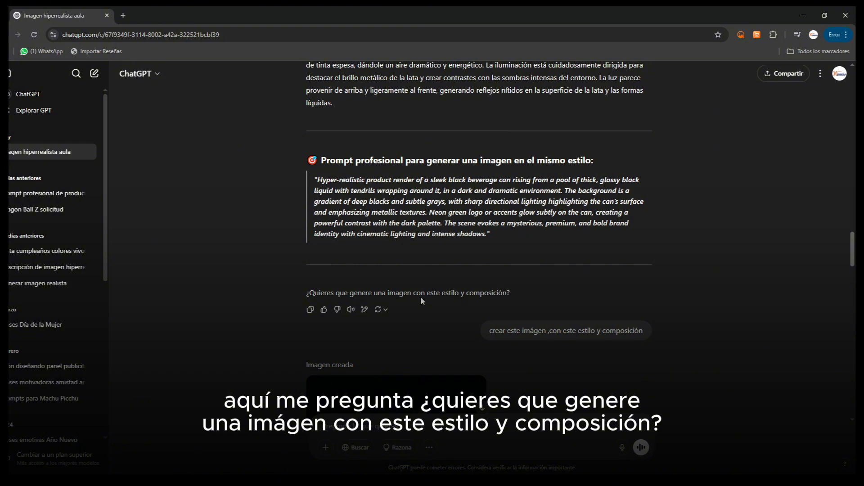
pyautogui.scroll(-2, 495, 288)
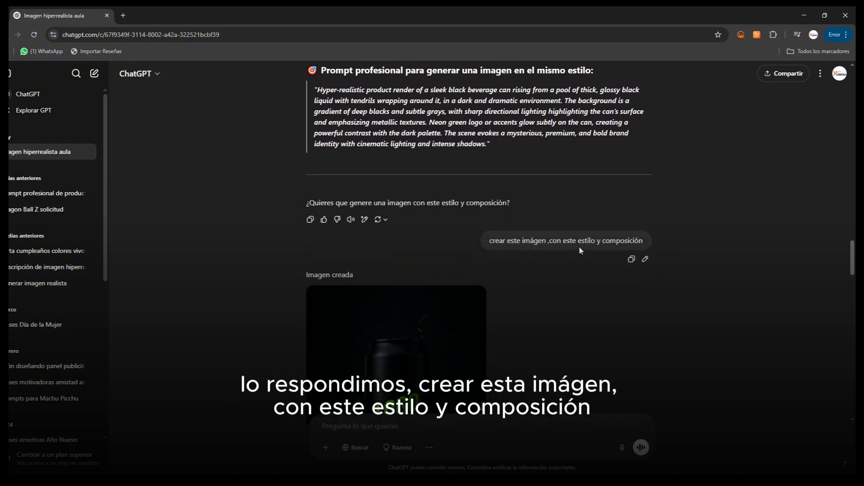
pyautogui.scroll(-4, 532, 286)
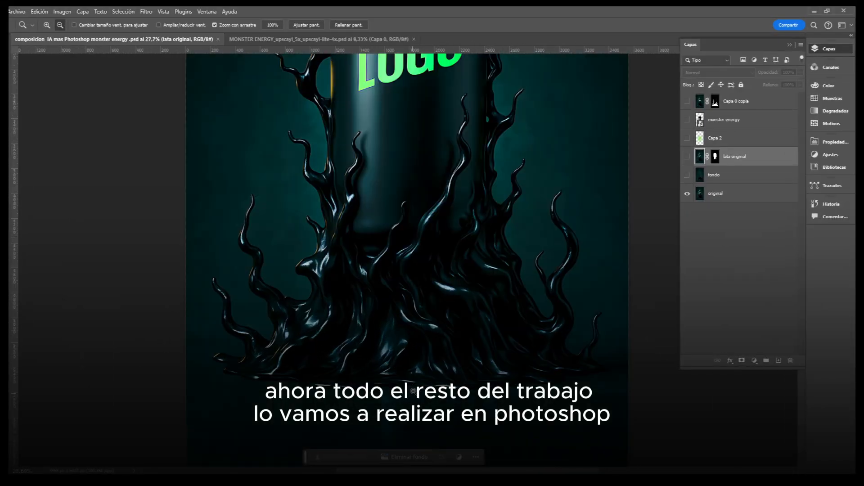
# - Switch to Photoshop and inspect the generated can image up close, from the black tentacle base to the lid, then view it whole
pyautogui.moveTo(414, 390); pyautogui.dragTo(414, 380)
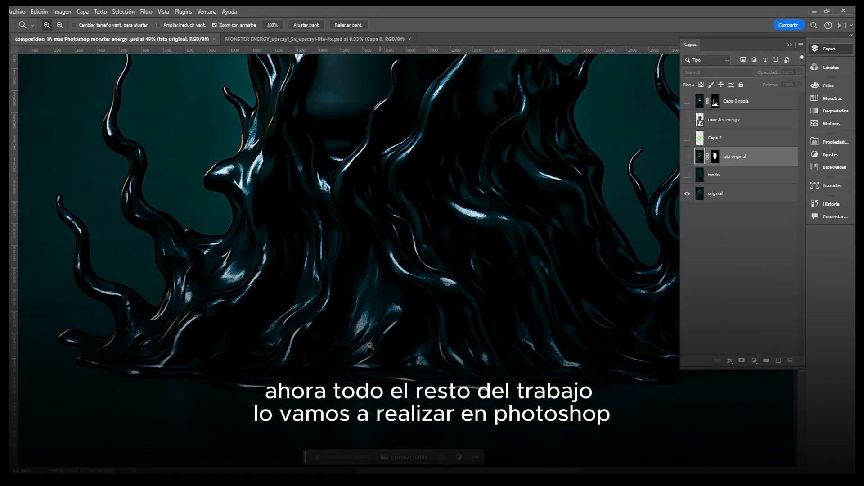
pyautogui.moveTo(323, 150)
pyautogui.mouseDown()
pyautogui.moveTo(385, 249)
pyautogui.moveTo(391, 342)
pyautogui.mouseUp()
pyautogui.moveTo(423, 135); pyautogui.dragTo(388, 351)
pyautogui.moveTo(433, 77); pyautogui.dragTo(404, 277)
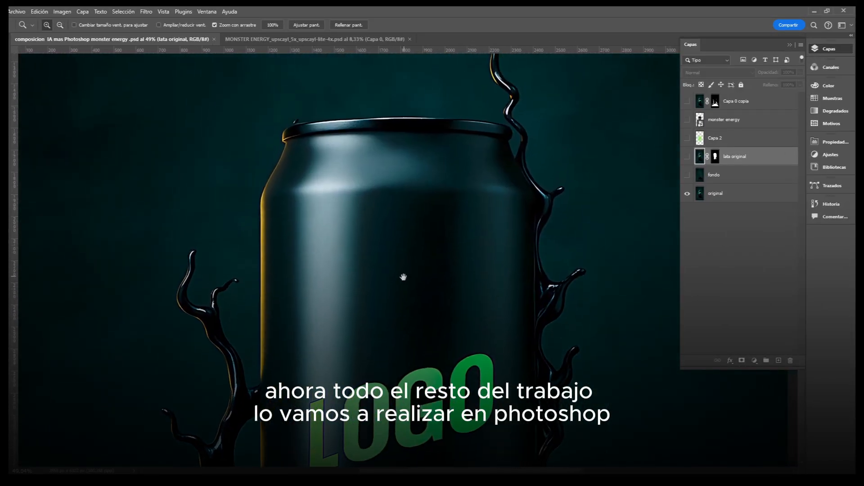
pyautogui.rightClick(411, 233)
pyautogui.click(436, 239)
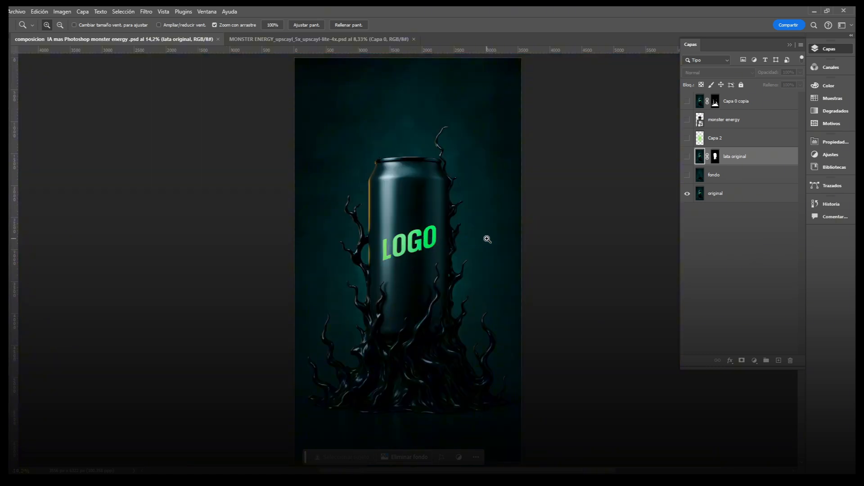
pyautogui.scroll(-1, 430, 172)
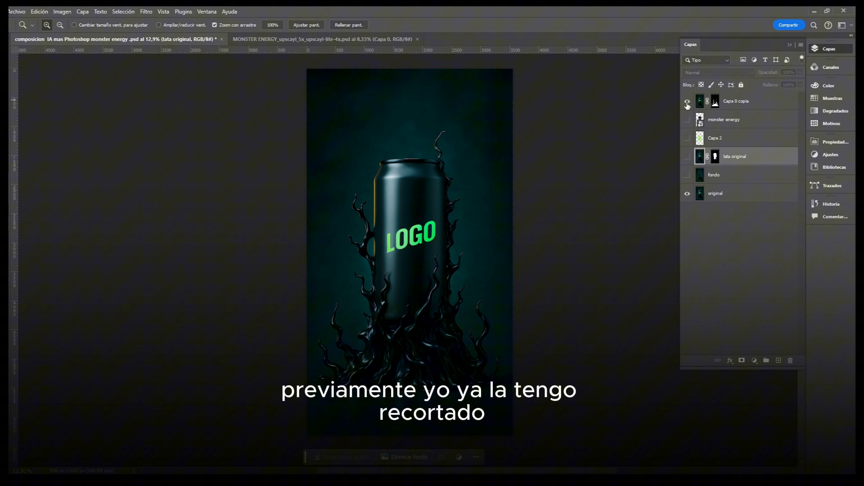
# - Load the mask of the Capa 0 copia layer as a selection to check the tentacle cut-out, then deselect it
pyautogui.click(736, 102)
pyautogui.press('v')
pyautogui.keyDown('ctrl'); pyautogui.click(715, 102); pyautogui.keyUp('ctrl')
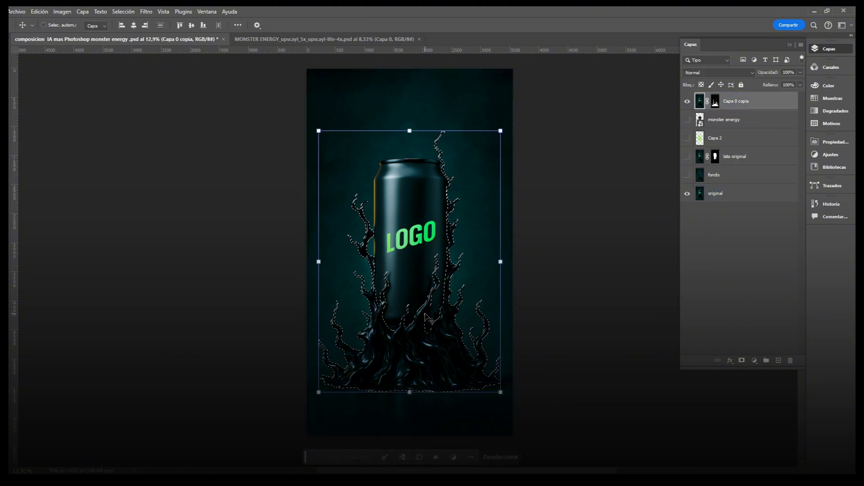
pyautogui.hotkey('ctrl', 'd')
# - Show the monster energy can layer and the Capa 2 green glow layer, keeping the can in its place
pyautogui.click(722, 125)
pyautogui.click(687, 123)
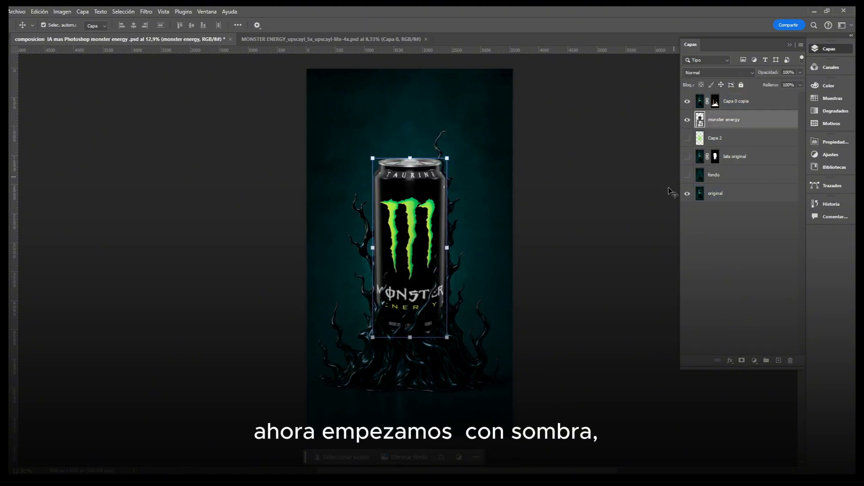
pyautogui.moveTo(430, 210); pyautogui.dragTo(371, 181)
pyautogui.hotkey('ctrl', 'z')
pyautogui.click(636, 260)
pyautogui.click(712, 143)
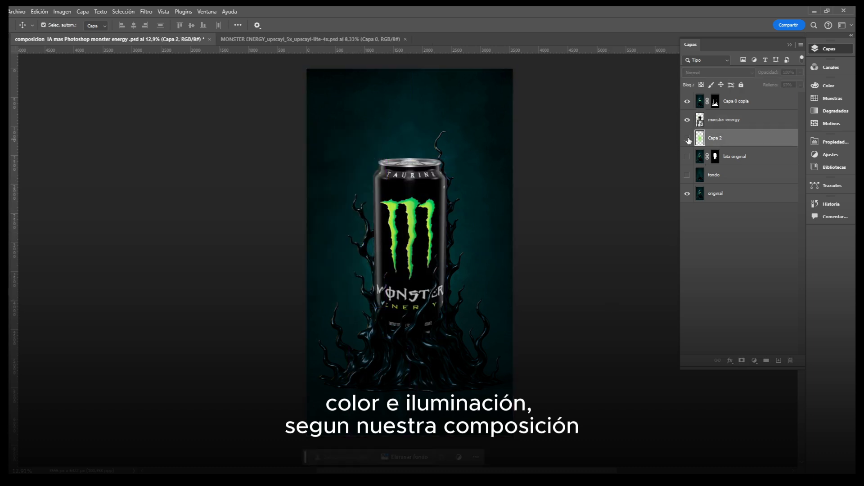
pyautogui.click(687, 138)
pyautogui.click(580, 207)
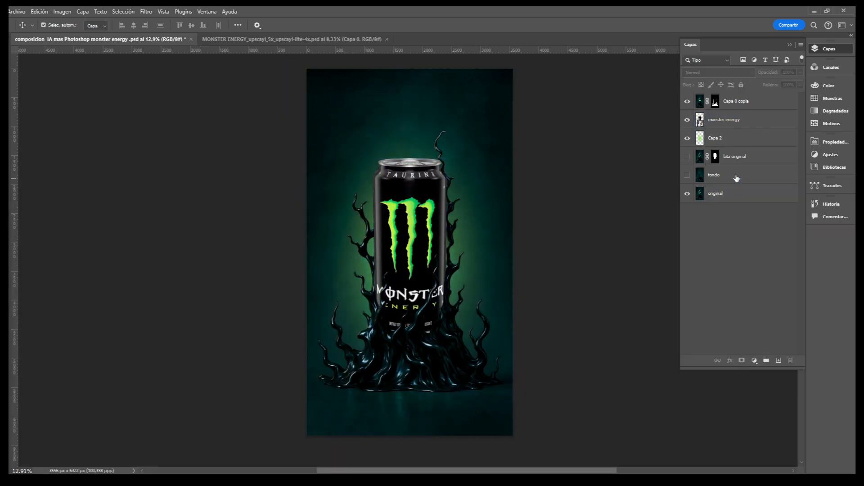
# - Hide the original layer, show the fondo background layer instead, and save the document with the can visible
pyautogui.click(725, 191)
pyautogui.click(688, 193)
pyautogui.click(688, 175)
pyautogui.click(687, 121)
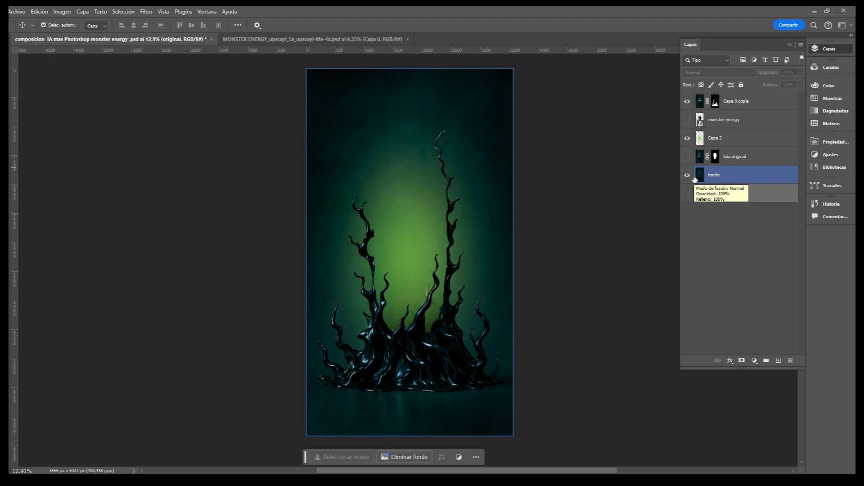
pyautogui.click(688, 121)
pyautogui.click(531, 303)
pyautogui.hotkey('ctrl', 's')
# - Add a solid colour fill of afe35d above the monster energy layer, clip it to the can and set its blend mode to Color
pyautogui.scroll(2, 455, 275)
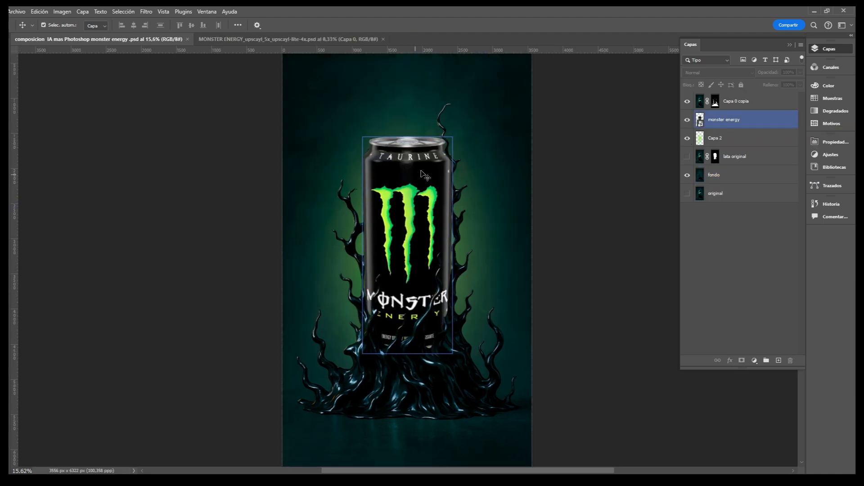
pyautogui.click(755, 361)
pyautogui.click(776, 203)
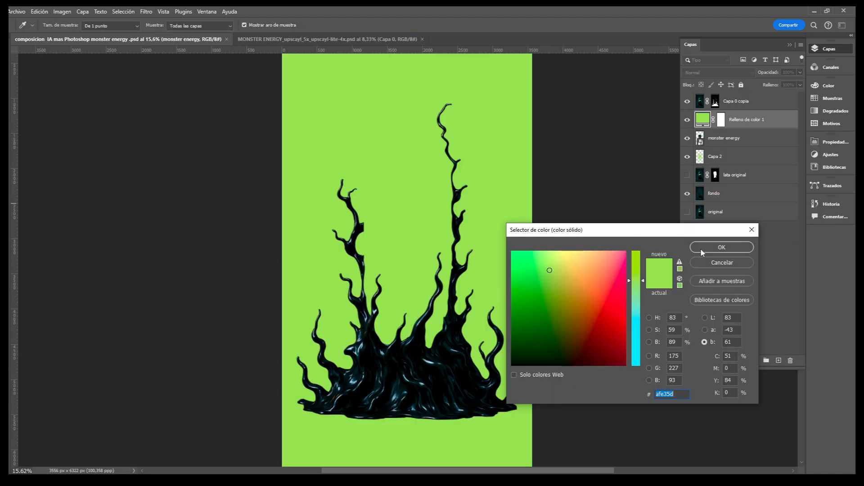
pyautogui.click(718, 247)
pyautogui.hotkey('ctrl', 'alt', 'g')
pyautogui.click(718, 73)
pyautogui.click(695, 311)
# - Invert the fill layer's mask and brush the green tint onto the left and right edges of the can
pyautogui.click(729, 119)
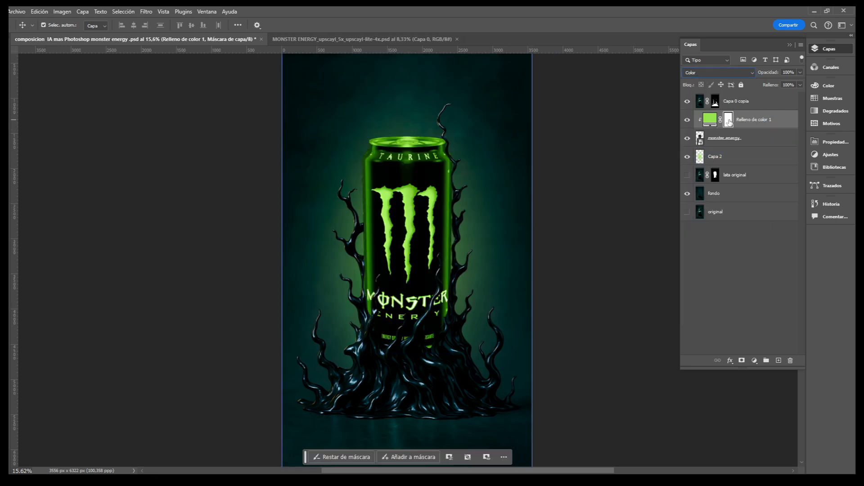
pyautogui.hotkey('ctrl', 'i')
pyautogui.press('b')
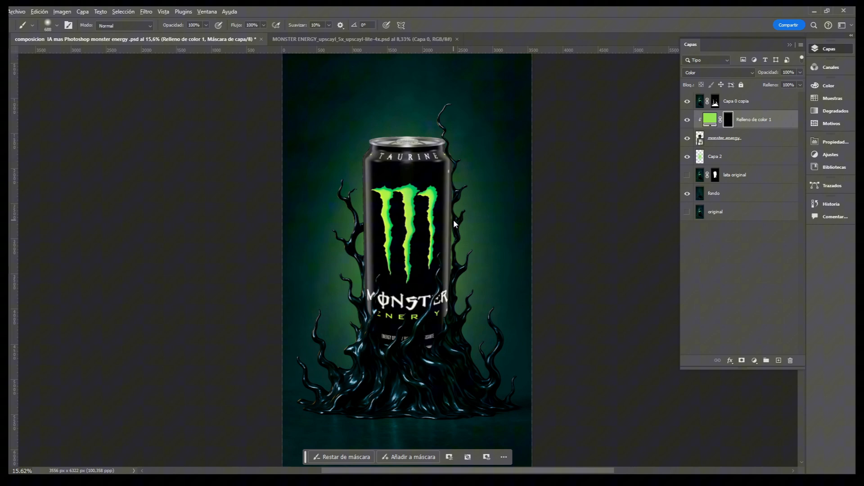
pyautogui.scroll(3, 362, 178)
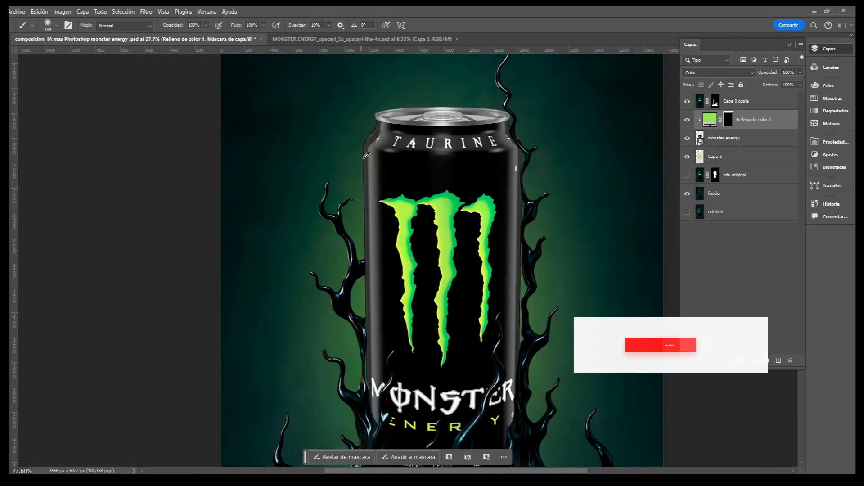
pyautogui.moveTo(355, 301); pyautogui.dragTo(355, 441)
pyautogui.moveTo(355, 441); pyautogui.dragTo(361, 158)
pyautogui.moveTo(535, 90); pyautogui.dragTo(519, 180)
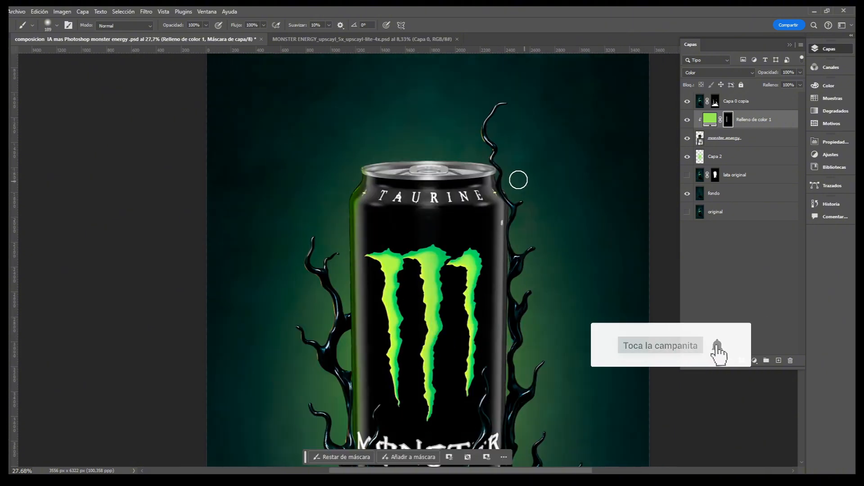
pyautogui.scroll(-3, 515, 227)
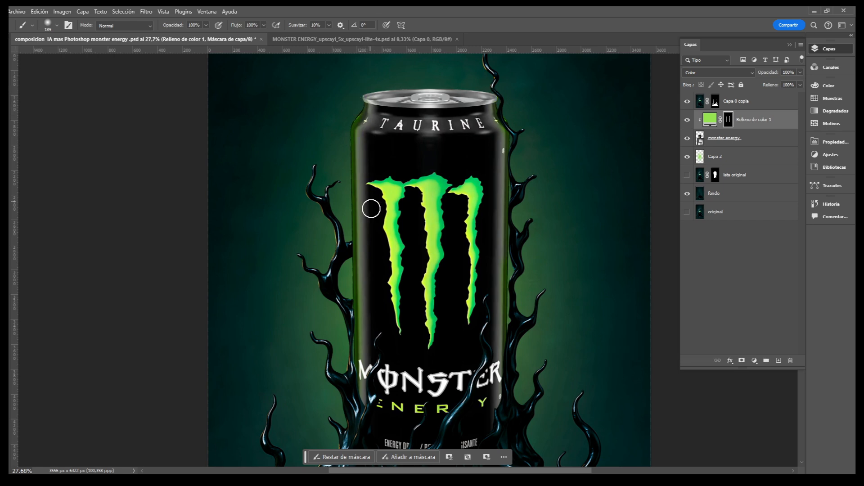
pyautogui.scroll(-1, 371, 209)
pyautogui.scroll(1, 370, 289)
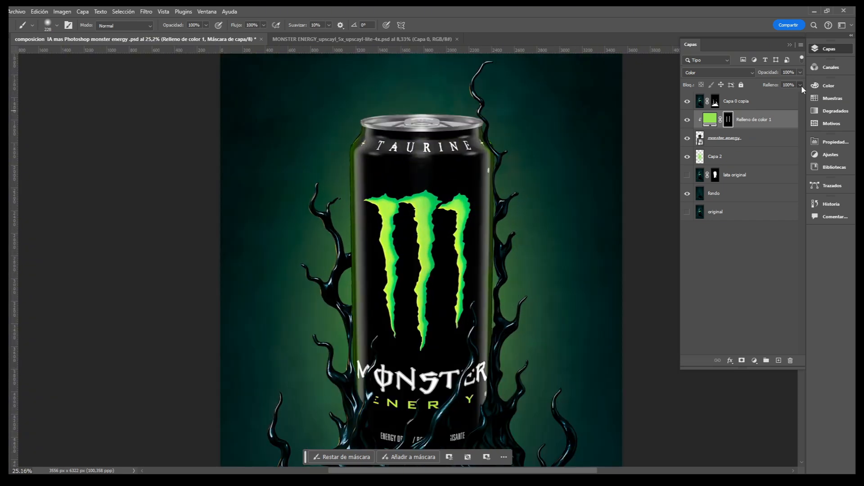
# - Add a second green solid colour fill clipped to Capa 0 copia, with Color blend mode and an inverted mask
pyautogui.click(743, 101)
pyautogui.click(754, 360)
pyautogui.click(762, 201)
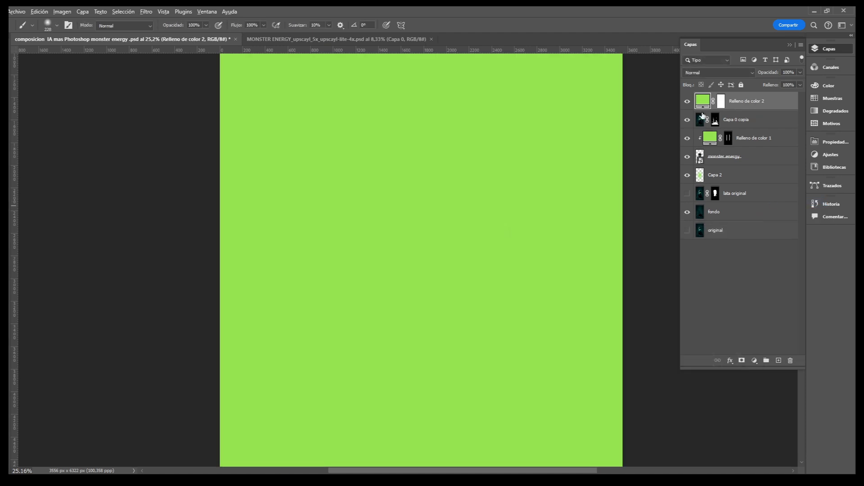
pyautogui.keyDown('alt'); pyautogui.click(701, 101); pyautogui.keyUp('alt')
pyautogui.click(719, 73)
pyautogui.click(693, 309)
pyautogui.scroll(-4, 464, 311)
pyautogui.click(727, 102)
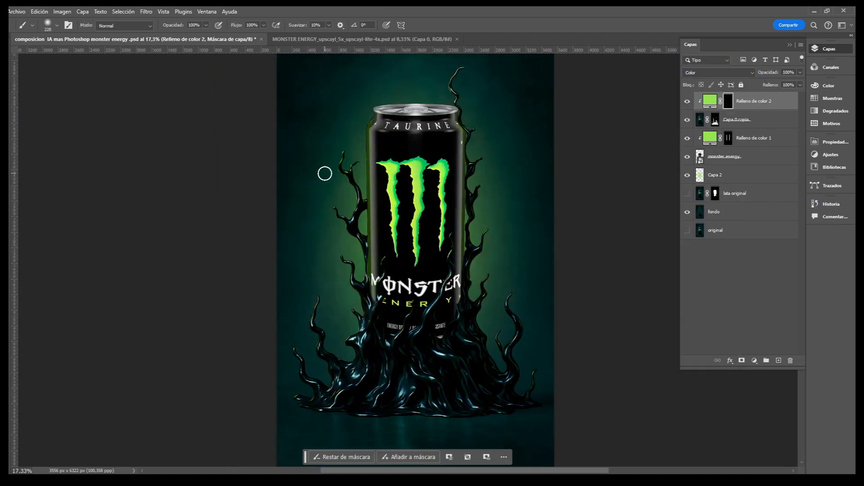
# - Paint the second fill's mask along the edges of the left-hand tentacles to tint their highlights green
pyautogui.scroll(8, 325, 173)
pyautogui.scroll(-10, 397, 235)
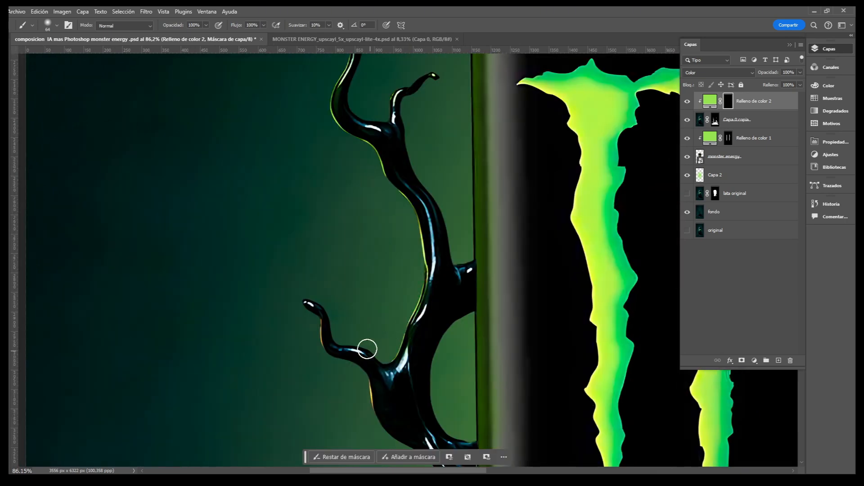
pyautogui.scroll(-3, 423, 251)
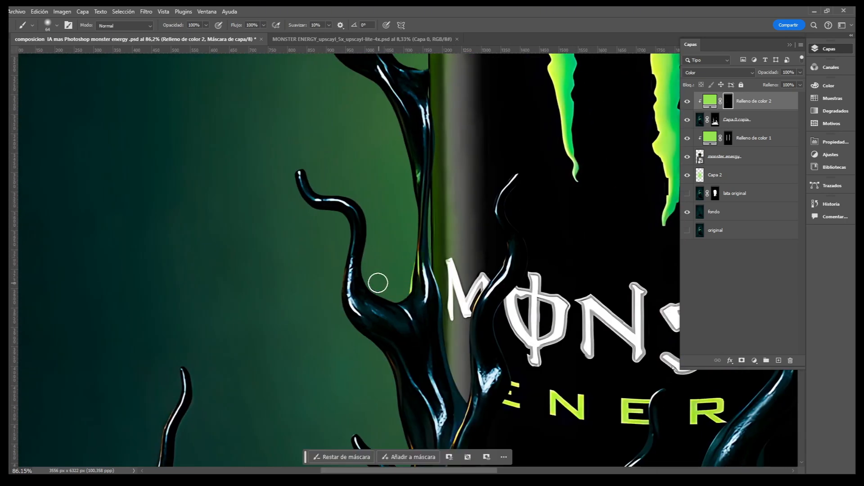
pyautogui.scroll(-2, 378, 282)
pyautogui.moveTo(330, 389); pyautogui.dragTo(360, 280)
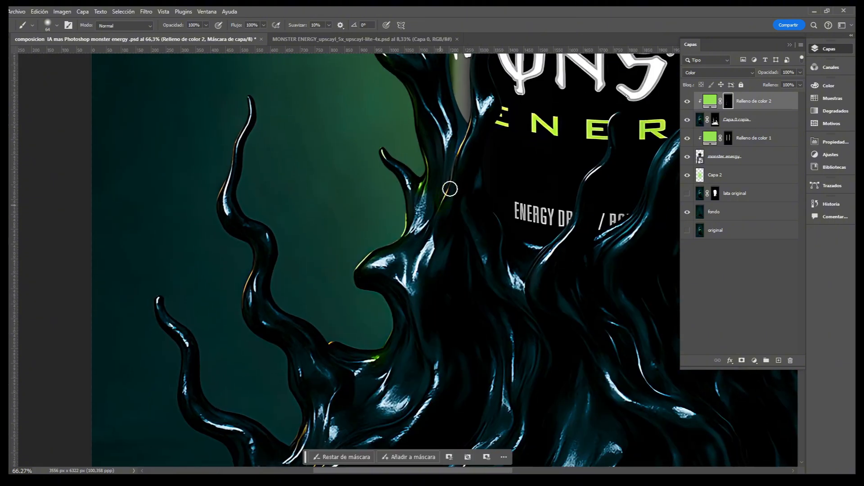
pyautogui.moveTo(346, 340); pyautogui.dragTo(410, 252)
pyautogui.moveTo(326, 187); pyautogui.dragTo(363, 324)
pyautogui.moveTo(342, 383); pyautogui.dragTo(366, 169)
pyautogui.moveTo(358, 322); pyautogui.dragTo(291, 319)
pyautogui.scroll(-5, 344, 321)
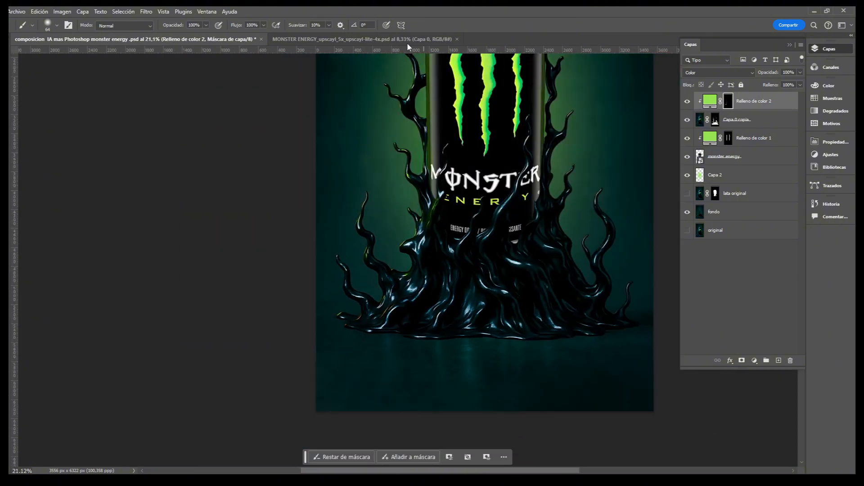
# - Paint the second fill's mask along the right-hand tentacles, from the base up to the can's lid, and fit the image on screen
pyautogui.scroll(5, 378, 288)
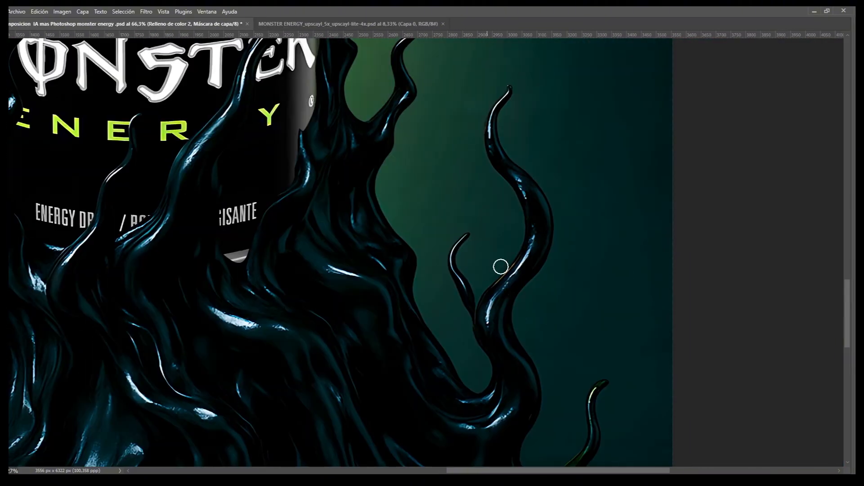
pyautogui.moveTo(505, 83); pyautogui.dragTo(524, 234)
pyautogui.scroll(-5, 550, 216)
pyautogui.moveTo(466, 115); pyautogui.dragTo(542, 228)
pyautogui.scroll(5, 542, 228)
pyautogui.moveTo(508, 141); pyautogui.dragTo(509, 281)
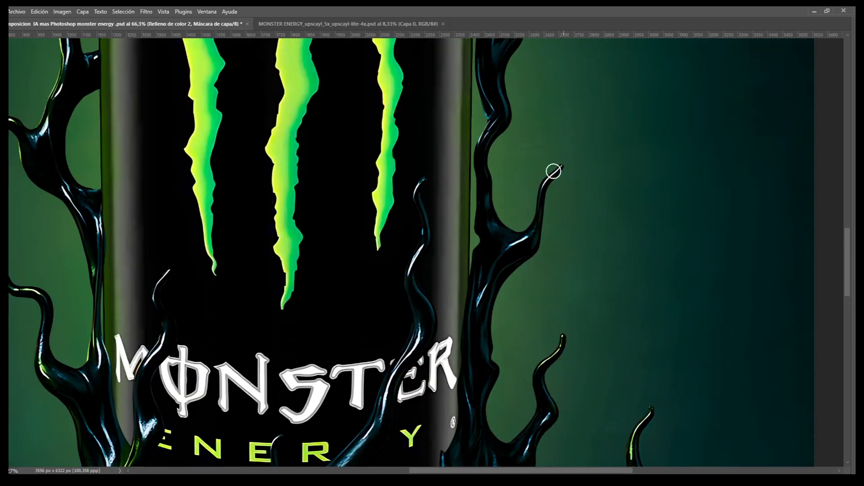
pyautogui.scroll(5, 516, 261)
pyautogui.scroll(5, 487, 185)
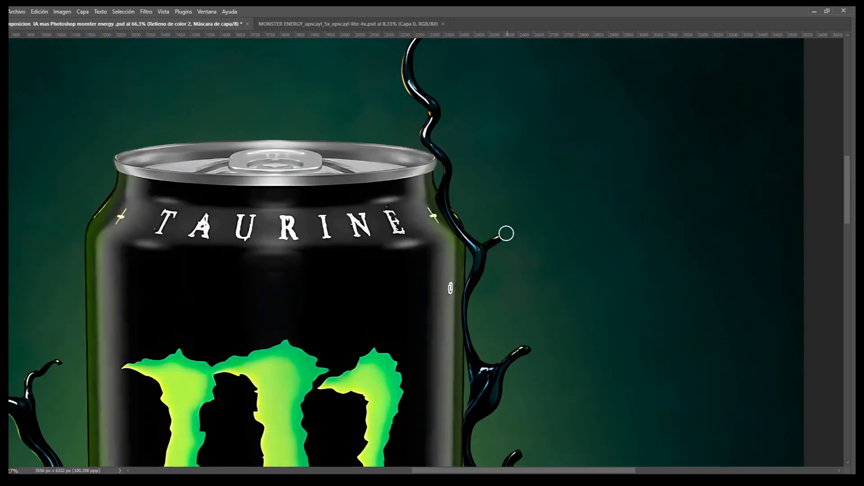
pyautogui.moveTo(447, 165); pyautogui.dragTo(466, 256)
pyautogui.scroll(-6, 495, 158)
pyautogui.rightClick(467, 277)
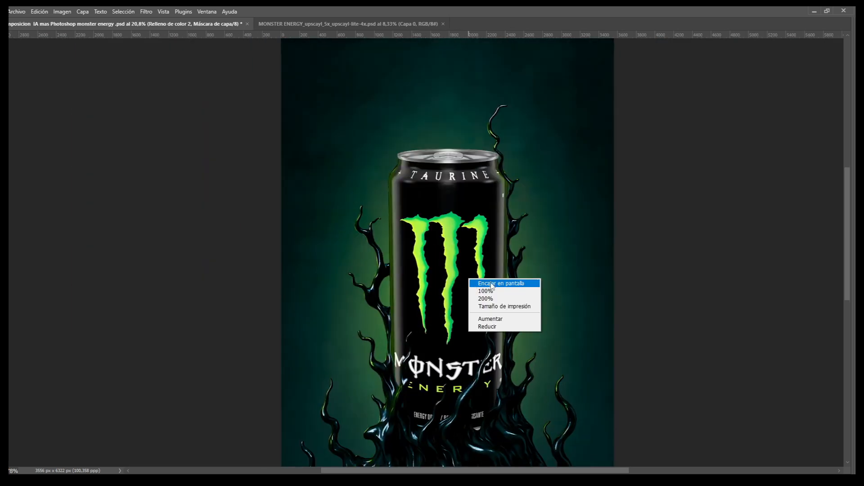
pyautogui.click(493, 284)
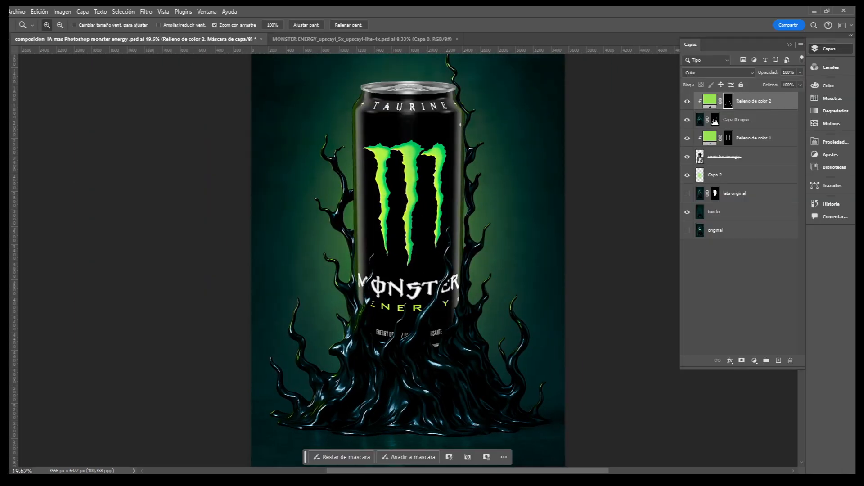
# - Add a Curves adjustment clipped to the monster energy layer and lower the curve to input 142, output 82
pyautogui.click(747, 156)
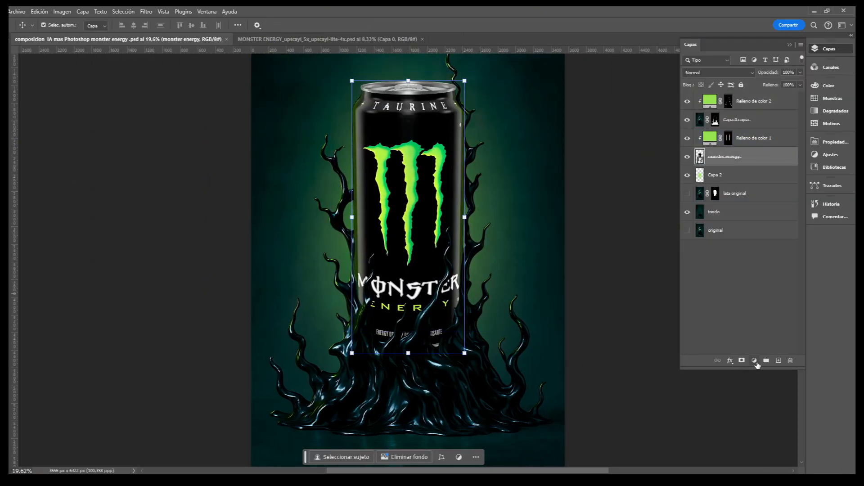
pyautogui.click(755, 360)
pyautogui.click(775, 247)
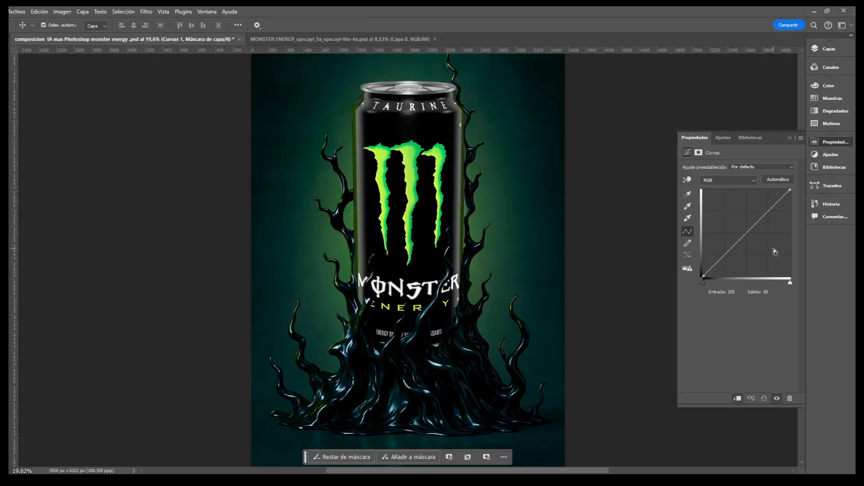
pyautogui.moveTo(734, 244); pyautogui.dragTo(753, 249)
pyautogui.click(737, 398)
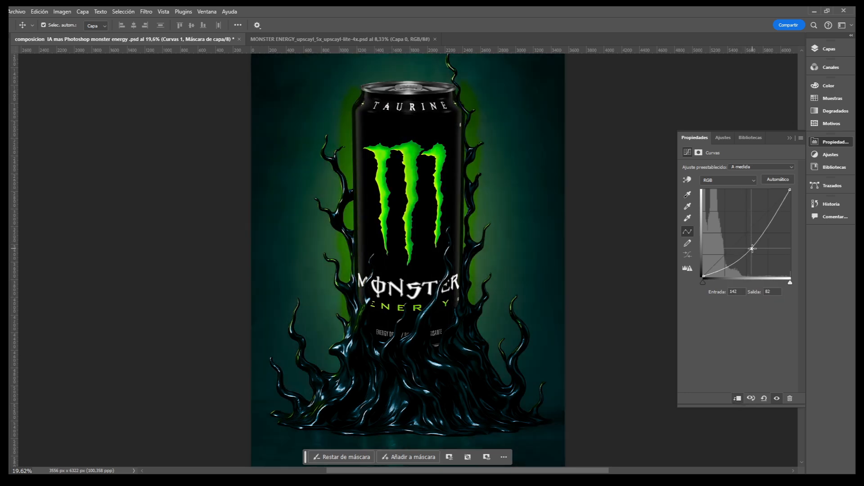
# - Invert the Curves mask and paint the darkening onto the base of the can
pyautogui.click(828, 48)
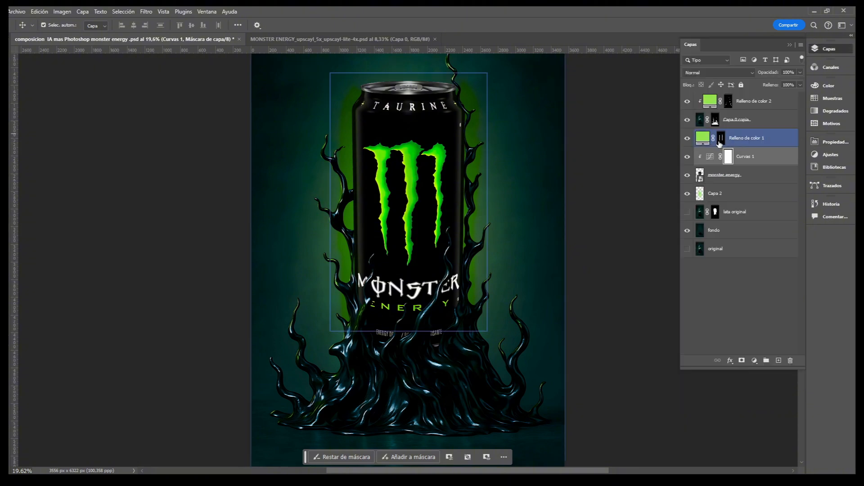
pyautogui.press('b')
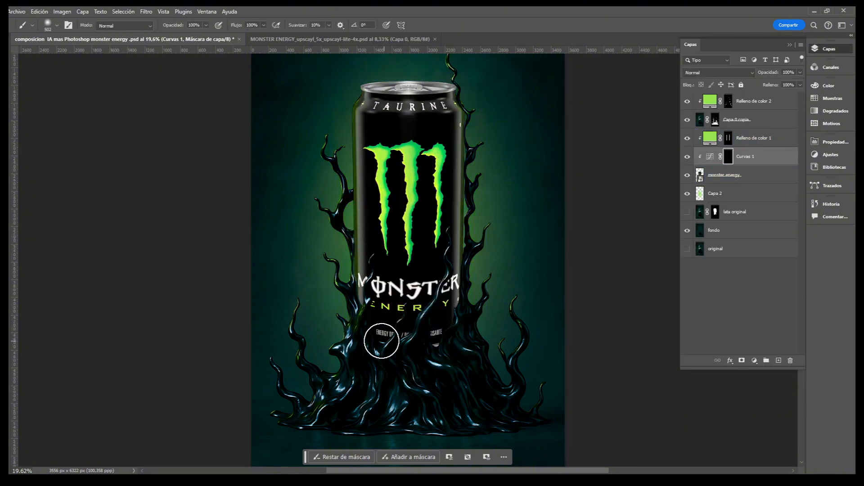
pyautogui.moveTo(399, 324); pyautogui.dragTo(472, 303)
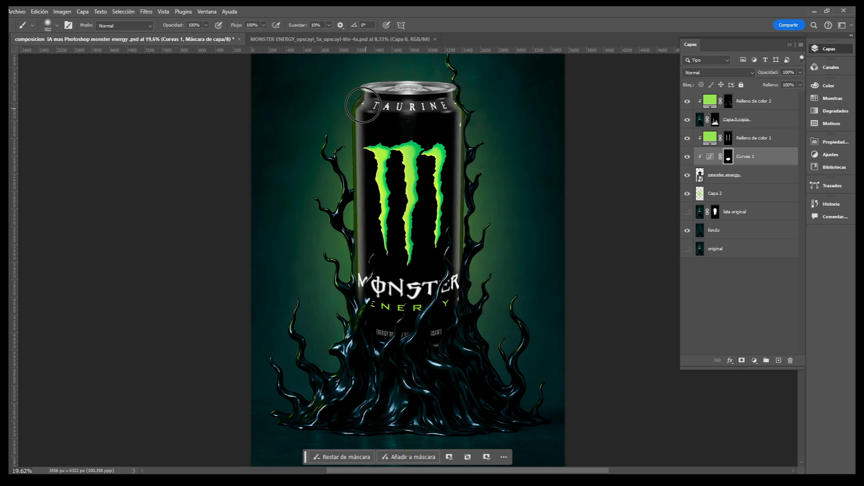
pyautogui.moveTo(358, 111); pyautogui.dragTo(357, 278)
pyautogui.moveTo(465, 118); pyautogui.dragTo(471, 286)
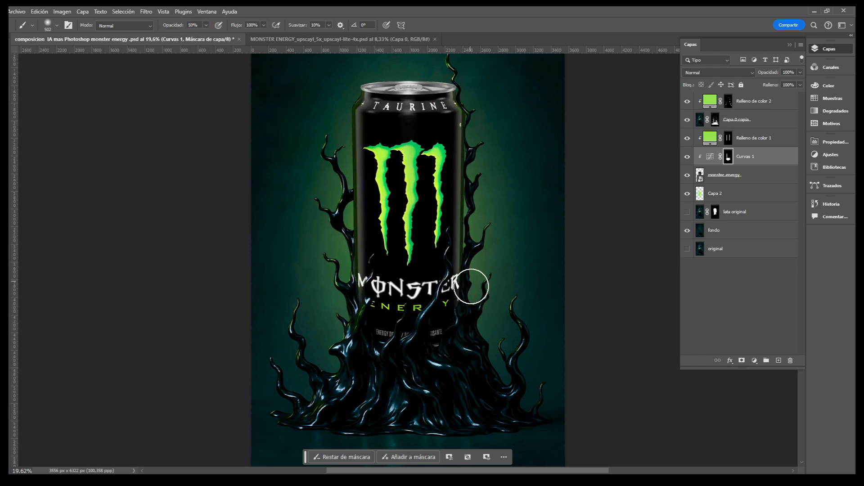
pyautogui.scroll(-2, 487, 273)
pyautogui.hotkey('ctrl', 'z')
pyautogui.hotkey('ctrl', 'z')
# - Compare the image with and without the Curves adjustment, and paint its mask down the can's side edges at 50% brush opacity
pyautogui.scroll(-2, 468, 301)
pyautogui.scroll(2, 430, 290)
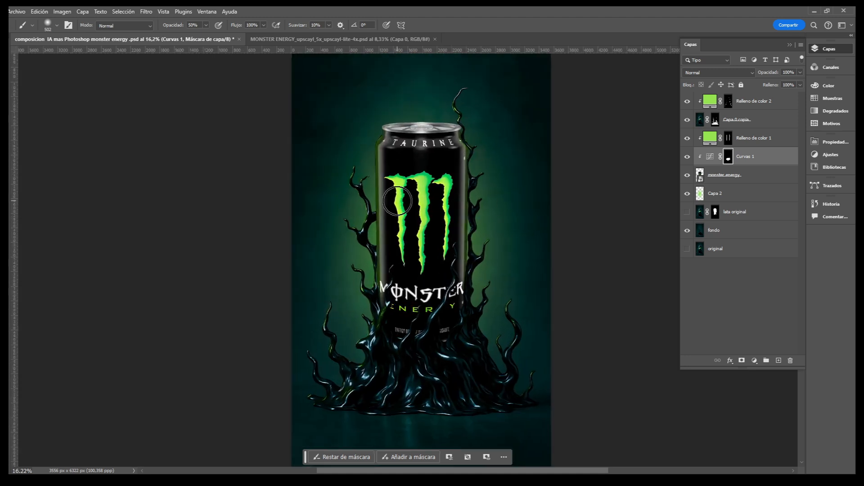
pyautogui.click(688, 158)
pyautogui.click(688, 158)
pyautogui.moveTo(456, 145); pyautogui.dragTo(458, 288)
pyautogui.moveTo(385, 154); pyautogui.dragTo(391, 312)
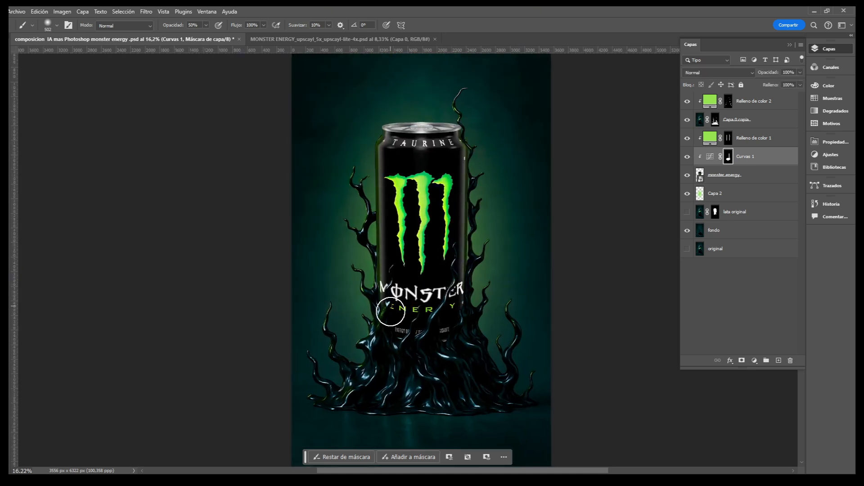
# - Brush more green tint onto the can's left and right edges in the Relleno de color 1 mask, and save the document
pyautogui.click(717, 139)
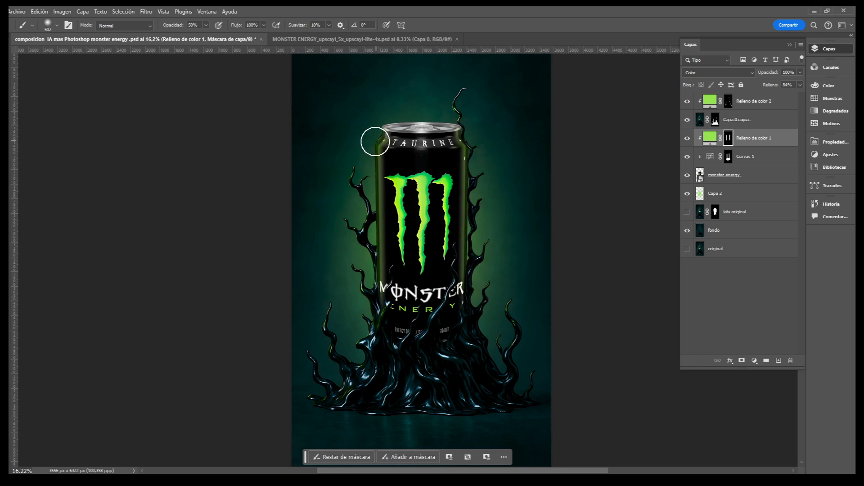
pyautogui.scroll(-1, 449, 347)
pyautogui.press('z')
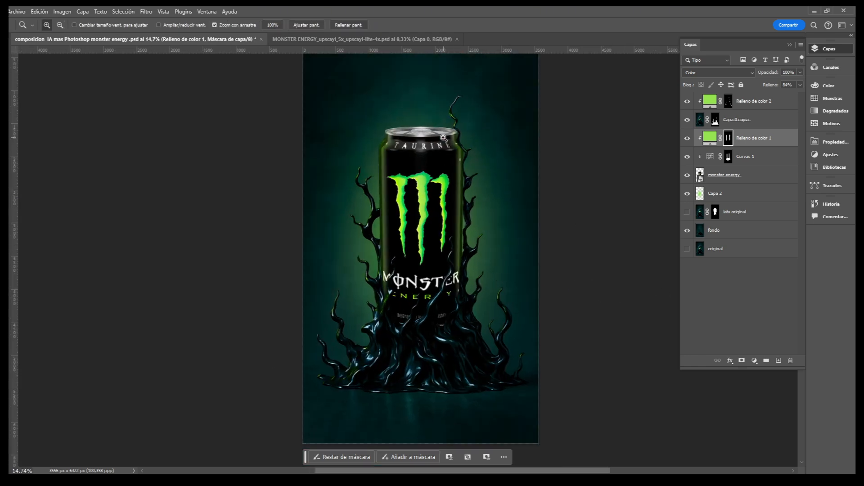
pyautogui.scroll(12, 376, 247)
pyautogui.scroll(-7, 377, 215)
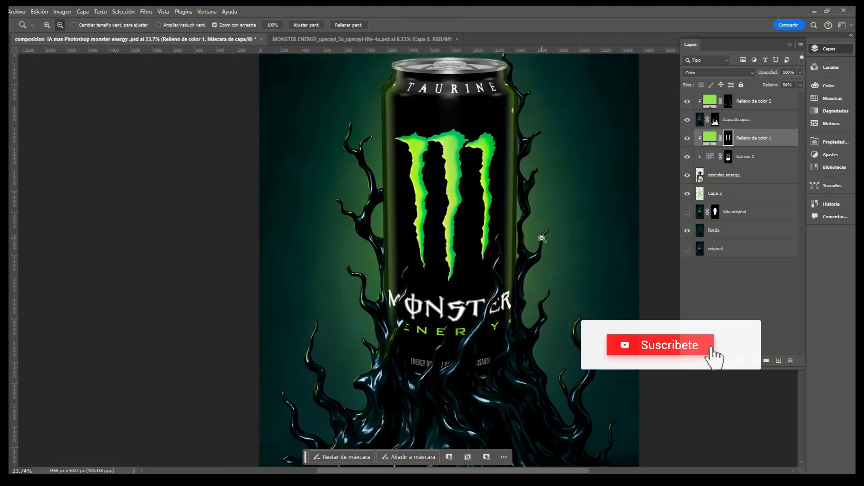
pyautogui.hotkey('ctrl', 's')
# - Load the Capa 0 copia mask as a selection and create a new empty layer directly beneath that layer
pyautogui.scroll(9, 474, 352)
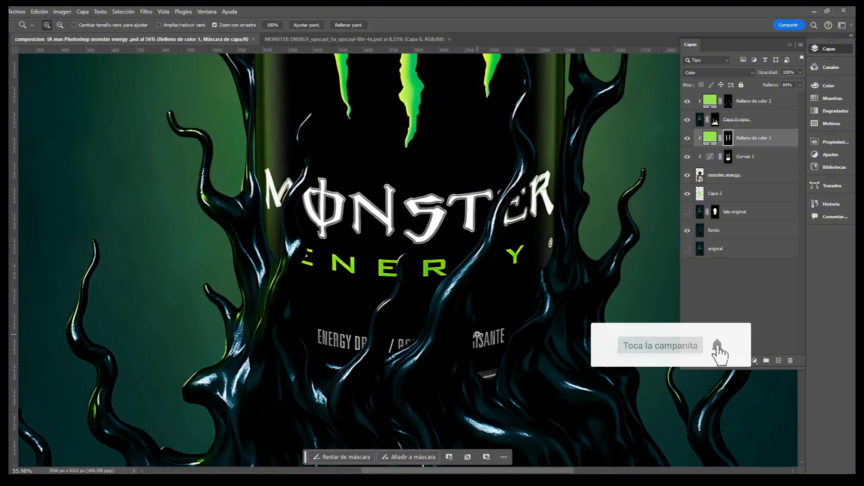
pyautogui.scroll(-7, 478, 335)
pyautogui.scroll(-1, 546, 325)
pyautogui.press('v')
pyautogui.scroll(-5, 338, 214)
pyautogui.keyDown('ctrl'); pyautogui.click(728, 101); pyautogui.keyUp('ctrl')
pyautogui.hotkey('ctrl', 'd')
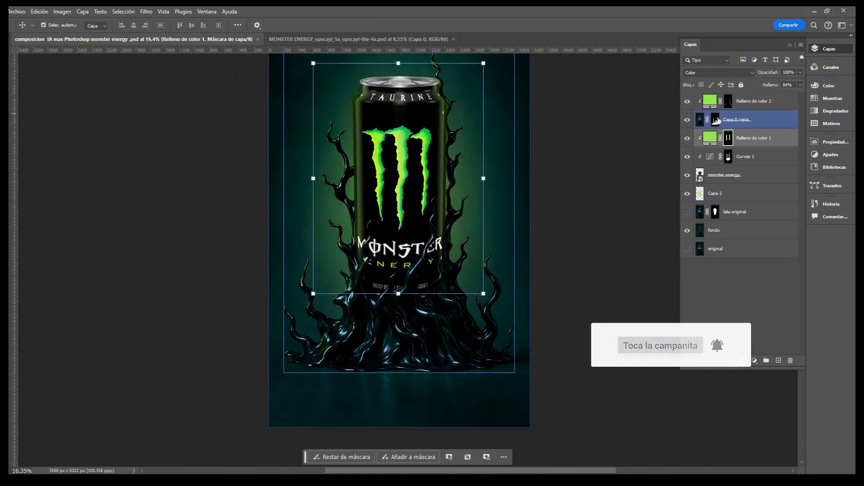
pyautogui.keyDown('ctrl'); pyautogui.click(715, 120); pyautogui.keyUp('ctrl')
pyautogui.click(778, 361)
# - Fill the tentacle-shaped selection on the new layer with black and deselect
pyautogui.write('nffffff')
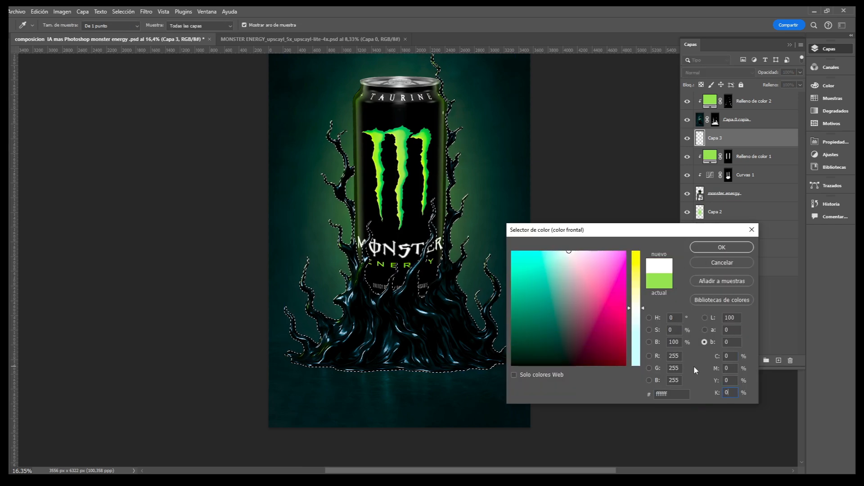
pyautogui.press('Return')
pyautogui.hotkey('alt', 'BackSpace')
pyautogui.hotkey('ctrl', 'd')
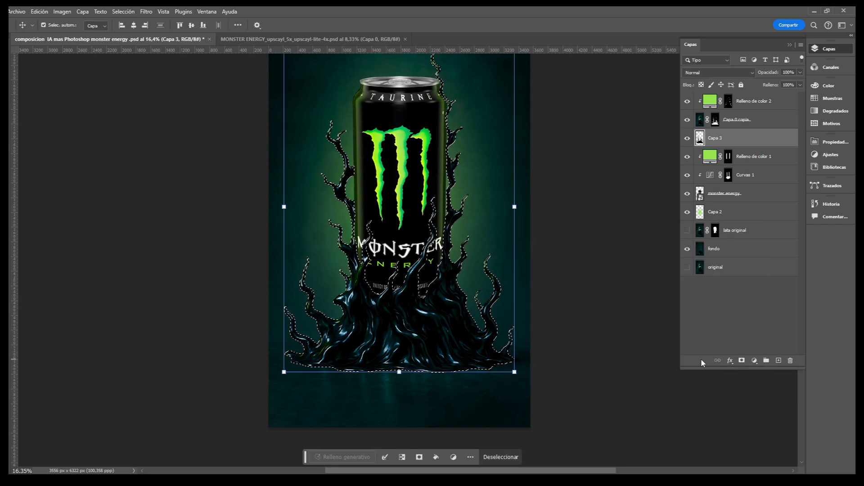
# - Convert Capa 3 to a smart object and apply a Gaussian blur with a radius of 12.5 pixels
pyautogui.hotkey('ctrl', '+')
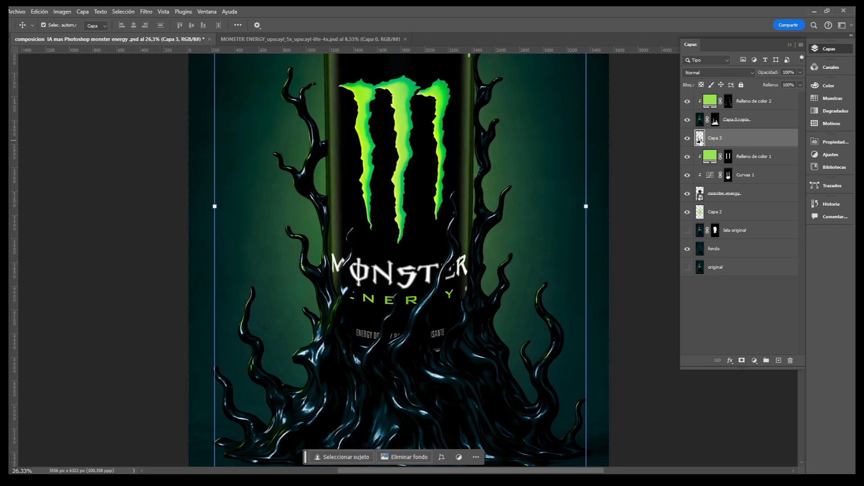
pyautogui.rightClick(722, 140)
pyautogui.click(765, 314)
pyautogui.click(146, 11)
pyautogui.moveTo(159, 144)
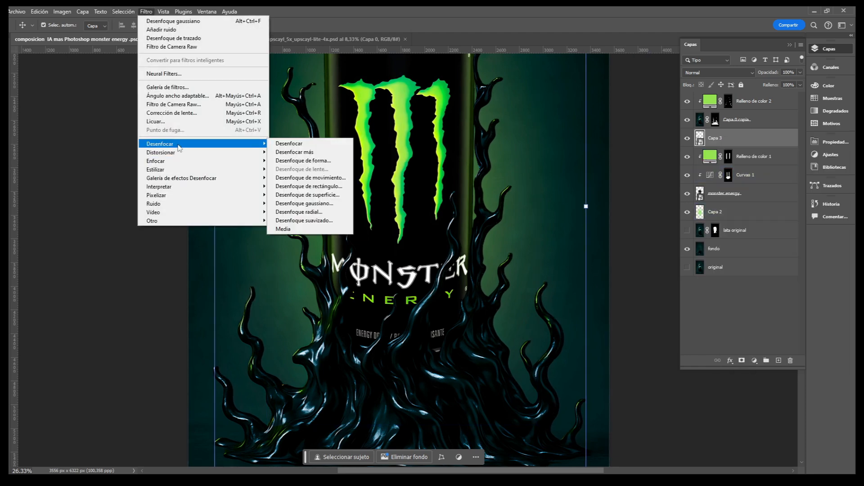
pyautogui.click(321, 204)
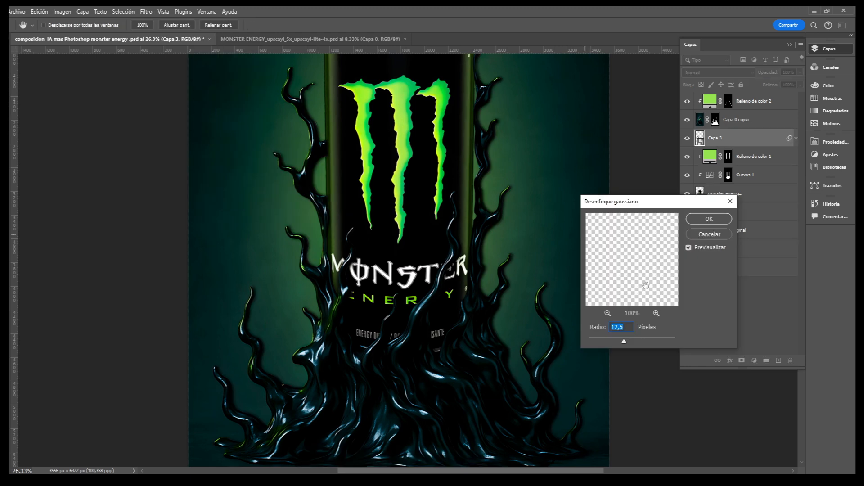
pyautogui.click(709, 219)
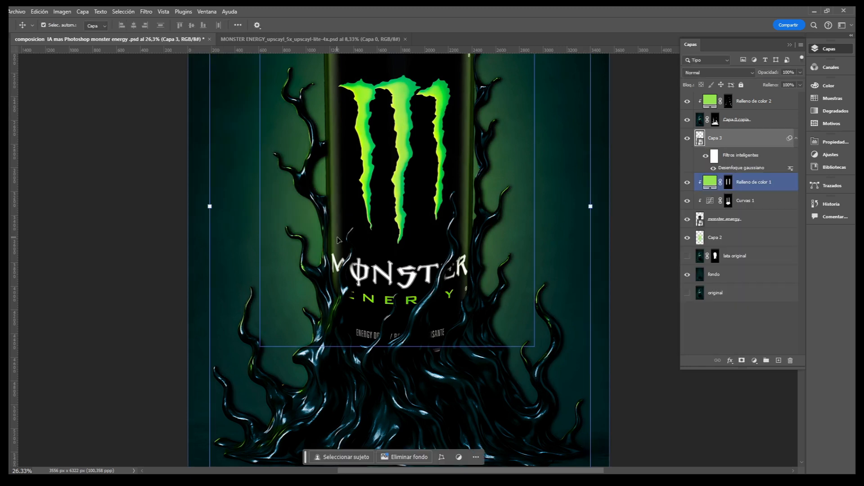
# - Add a layer mask to Capa 3 and invert it to hide the blurred shadow
pyautogui.scroll(4, 351, 185)
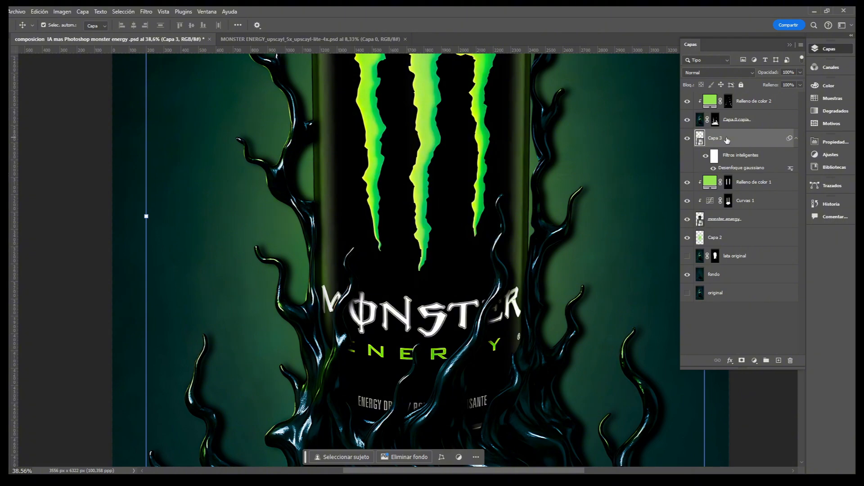
pyautogui.scroll(-8, 408, 243)
pyautogui.scroll(10, 408, 252)
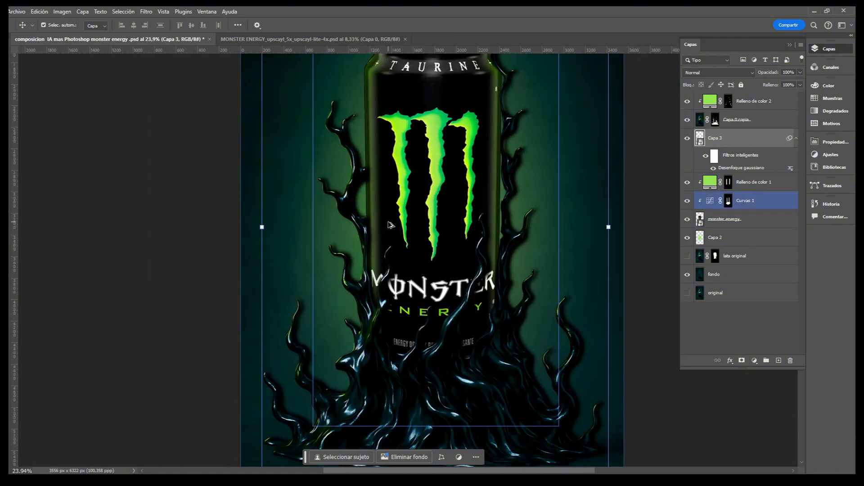
pyautogui.scroll(-5, 411, 248)
pyautogui.click(742, 360)
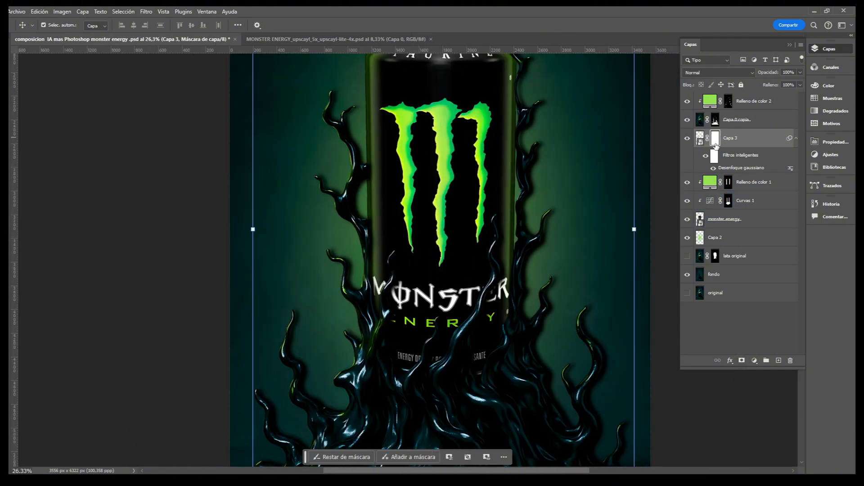
pyautogui.hotkey('ctrl', 'i')
# - Paint the Capa 3 mask with a small soft brush to reveal the shadow beside the left-hand tentacles overlapping the can
pyautogui.press('b')
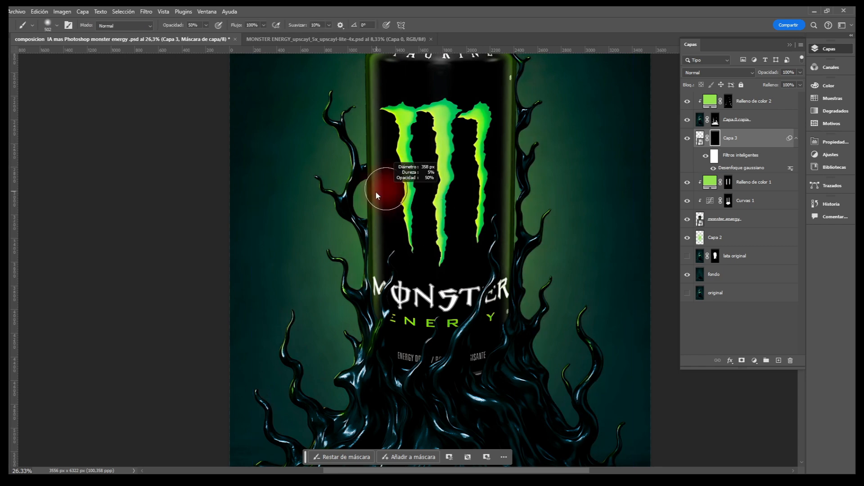
pyautogui.scroll(4, 365, 180)
pyautogui.scroll(-5, 367, 199)
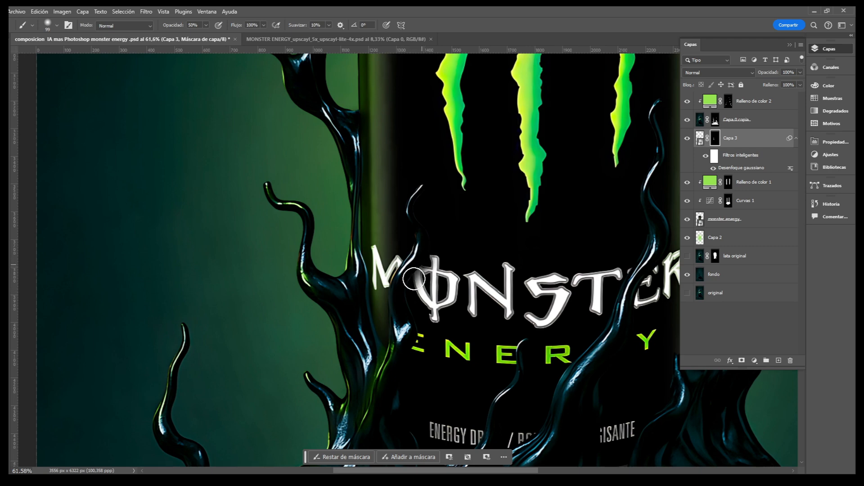
pyautogui.moveTo(371, 56); pyautogui.dragTo(390, 82)
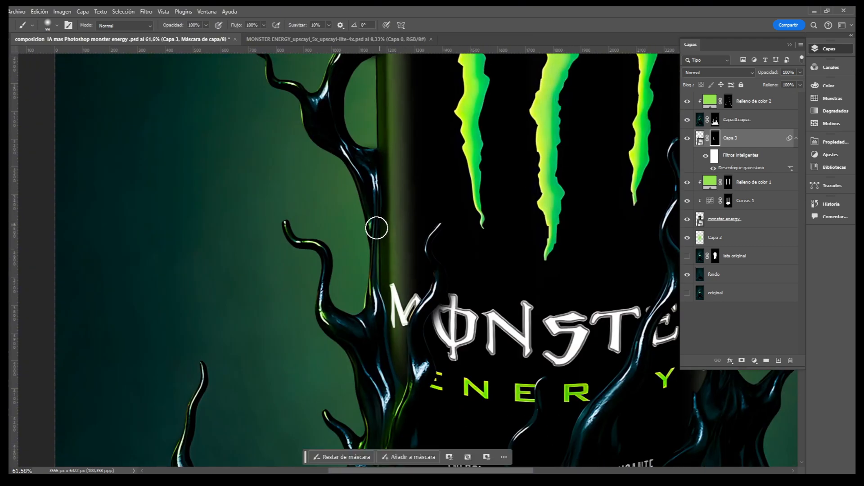
pyautogui.moveTo(377, 332); pyautogui.dragTo(334, 314)
pyautogui.moveTo(394, 237); pyautogui.dragTo(371, 74)
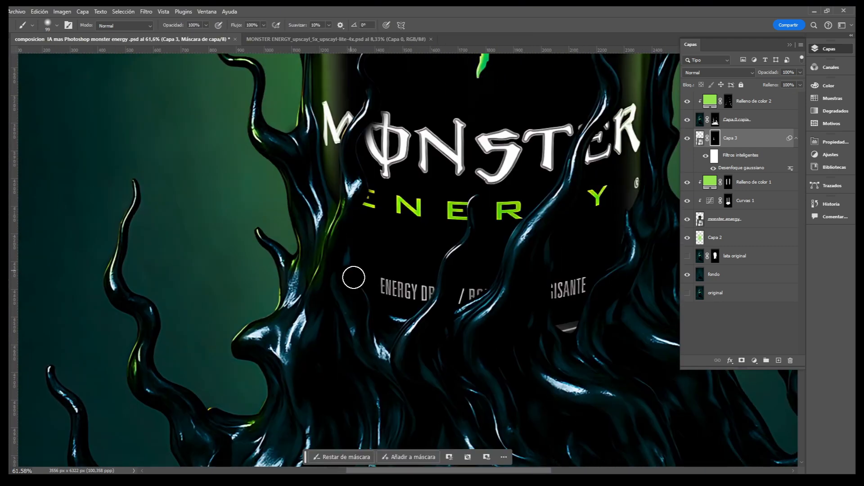
# - Paint the Capa 3 mask around the tentacles crossing the lower label and the upper left one touching the can
pyautogui.scroll(3, 468, 238)
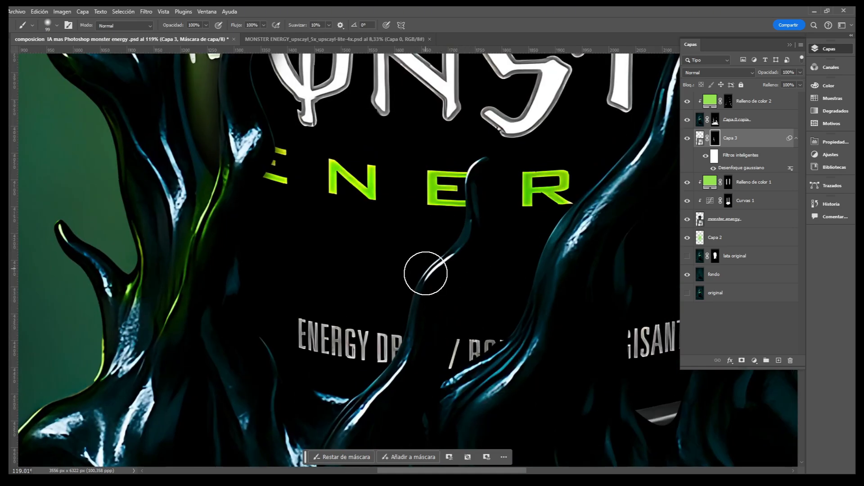
pyautogui.scroll(-3, 426, 274)
pyautogui.moveTo(537, 311); pyautogui.dragTo(448, 380)
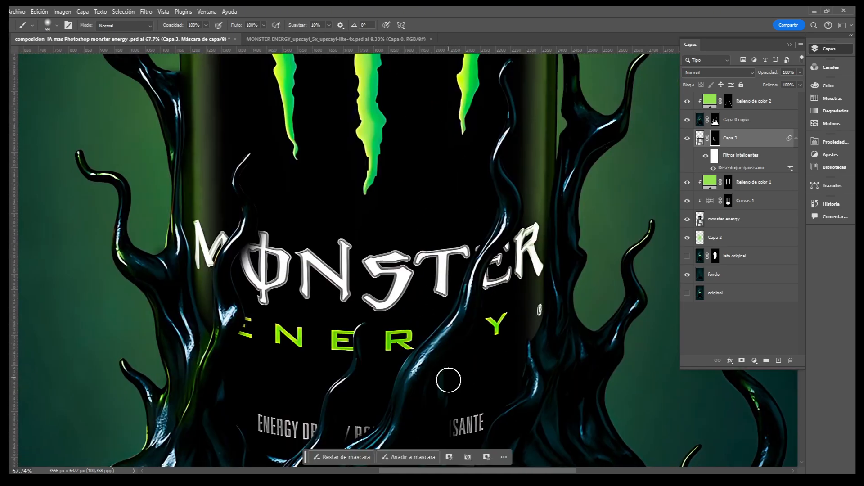
pyautogui.scroll(-3, 450, 323)
pyautogui.moveTo(443, 216); pyautogui.dragTo(432, 288)
pyautogui.scroll(5, 272, 169)
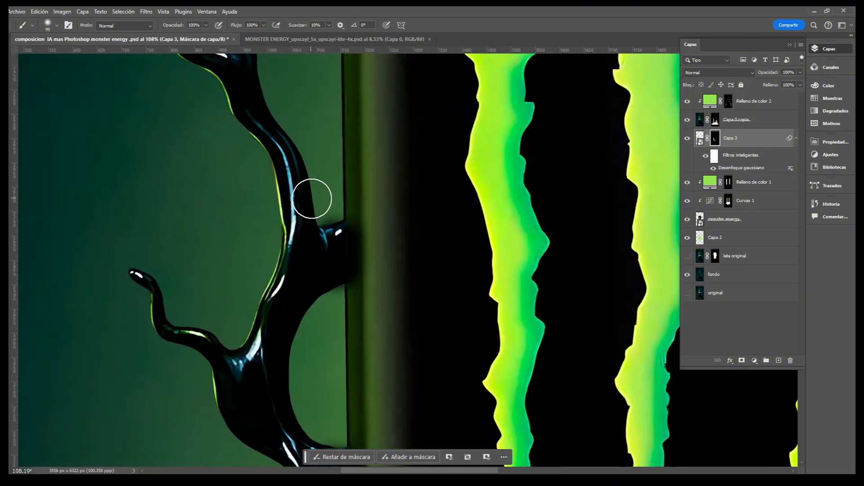
pyautogui.scroll(-3, 261, 198)
pyautogui.scroll(-3, 248, 186)
# - Duplicate the Capa 3 shadow layer together with its blur and mask
pyautogui.press('v')
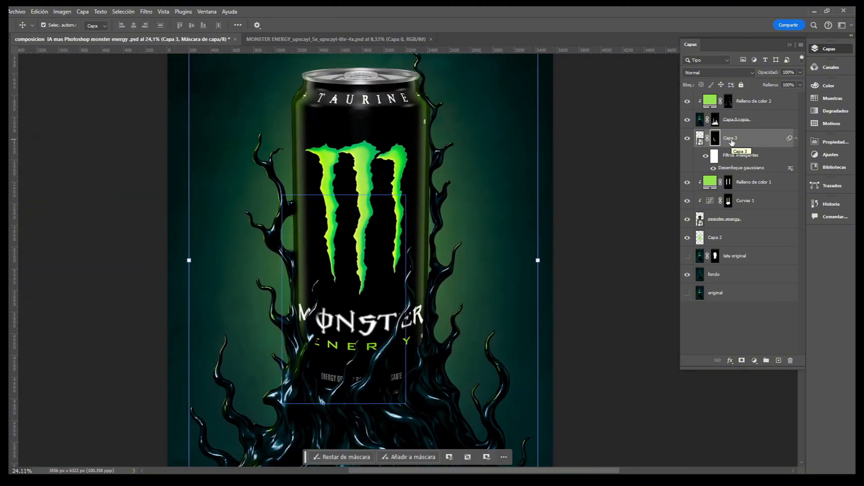
pyautogui.hotkey('ctrl', 'j')
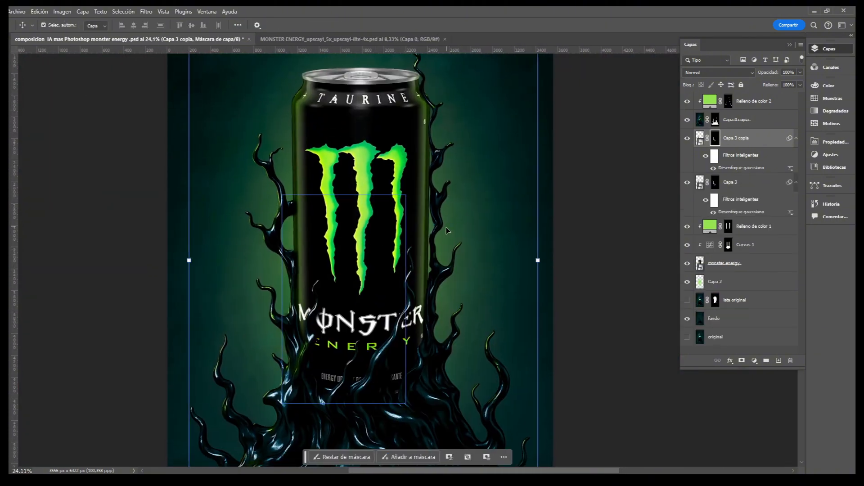
pyautogui.scroll(5, 446, 234)
pyautogui.hotkey('ctrl', 'i')
pyautogui.click(756, 244)
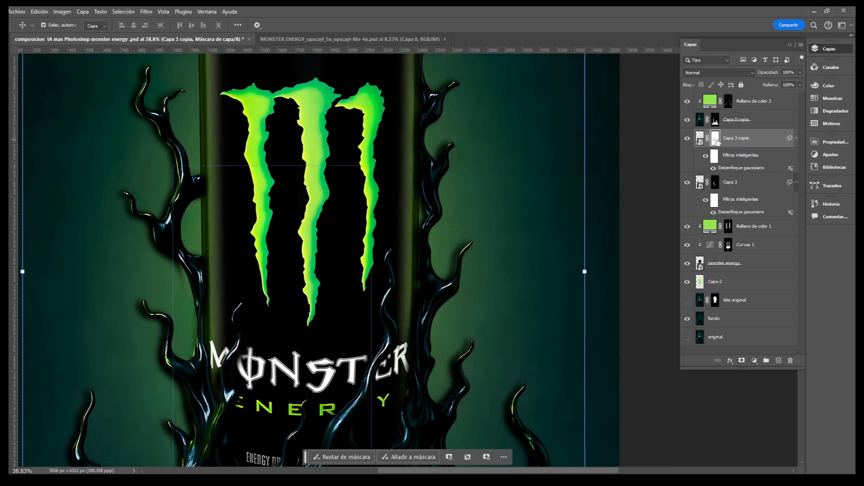
pyautogui.hotkey('ctrl', 'i')
# - Paint the Capa 3 copia mask with a small soft brush to reveal the shadow beside the tentacle at the can's right shoulder
pyautogui.moveTo(418, 155)
pyautogui.mouseDown()
pyautogui.moveTo(418, 144)
pyautogui.moveTo(412, 180)
pyautogui.mouseUp()
pyautogui.press('b')
pyautogui.scroll(4, 412, 181)
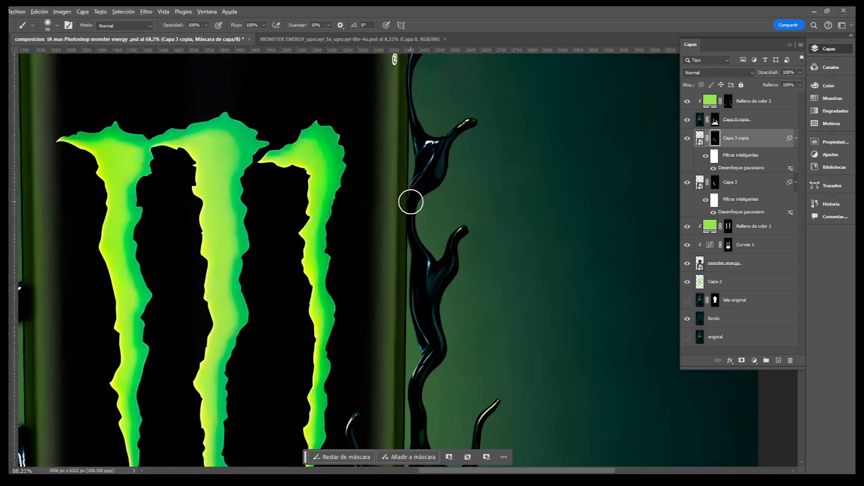
pyautogui.scroll(3, 414, 233)
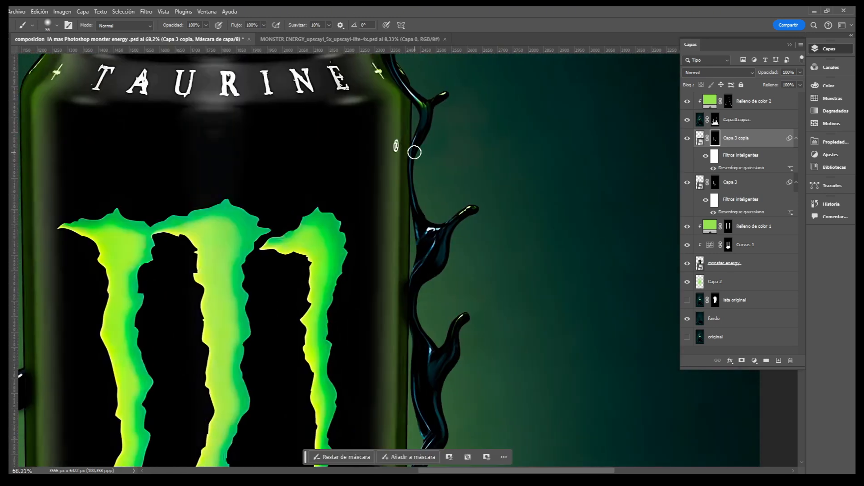
pyautogui.scroll(3, 405, 127)
pyautogui.scroll(6, 396, 135)
pyautogui.press('[')
pyautogui.press('[')
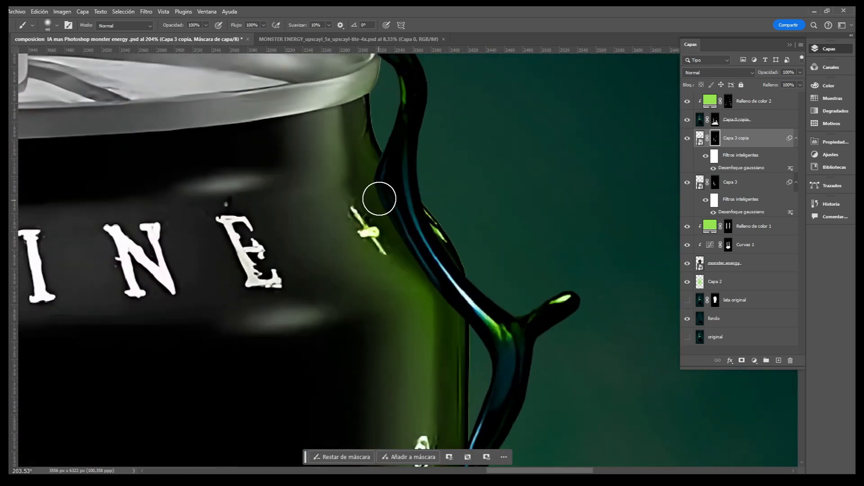
pyautogui.moveTo(379, 177)
pyautogui.mouseDown()
pyautogui.moveTo(394, 225)
pyautogui.moveTo(457, 326)
pyautogui.moveTo(373, 203)
pyautogui.moveTo(378, 172)
pyautogui.mouseUp()
# - Load the can's outline as a selection and paint the Capa 3 copia mask where tentacles touch the can's right edge
pyautogui.scroll(-8, 454, 207)
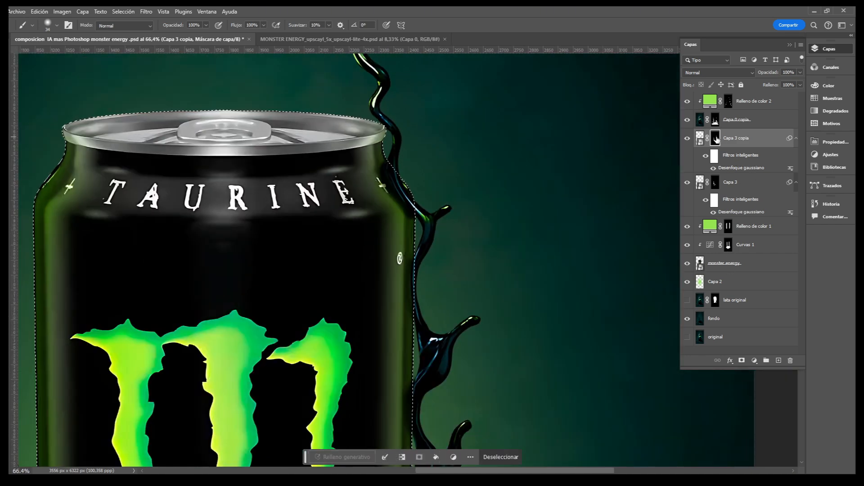
pyautogui.scroll(5, 383, 170)
pyautogui.scroll(-5, 462, 215)
pyautogui.moveTo(457, 444); pyautogui.dragTo(438, 361)
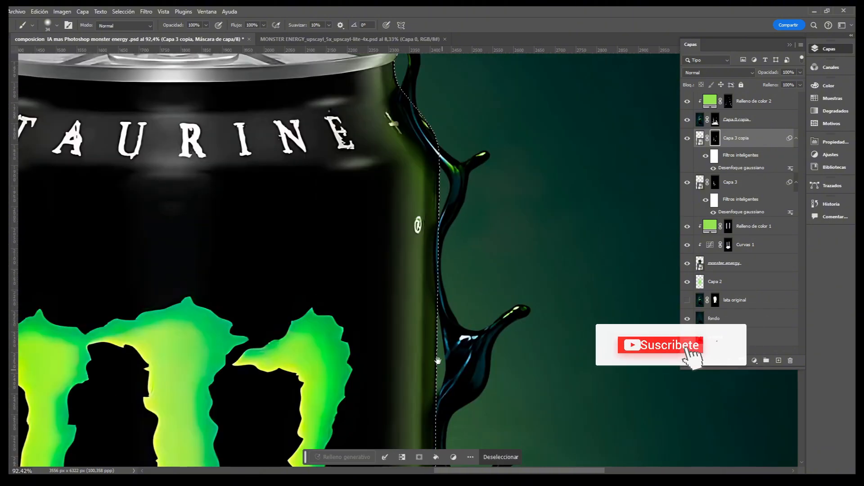
pyautogui.scroll(3, 438, 333)
pyautogui.moveTo(438, 315); pyautogui.dragTo(409, 160)
pyautogui.moveTo(410, 382); pyautogui.dragTo(420, 175)
pyautogui.moveTo(420, 212); pyautogui.dragTo(420, 239)
pyautogui.scroll(-4, 420, 239)
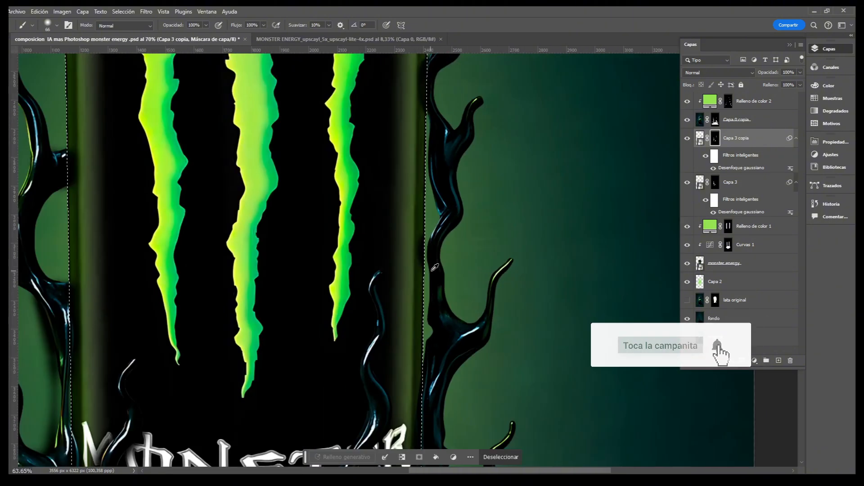
pyautogui.scroll(2, 414, 204)
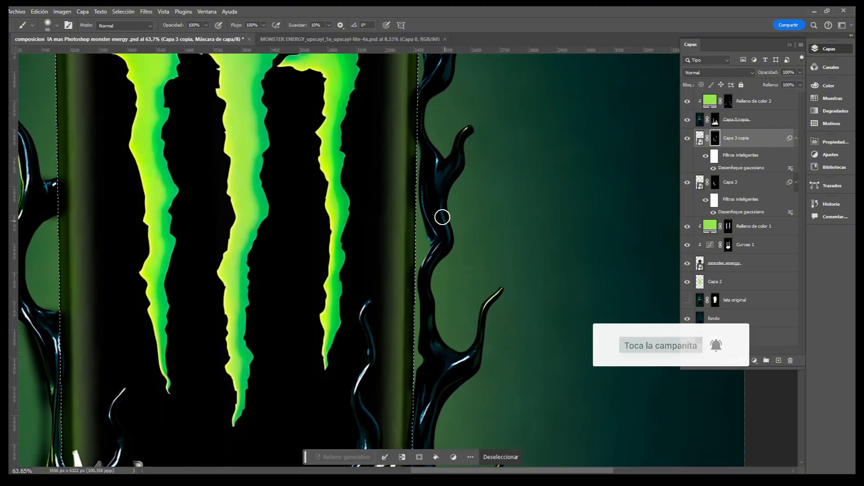
# - Paint the Capa 3 copia mask beside the long tentacle crossing the Monster lettering, and deselect the can outline
pyautogui.scroll(-5, 434, 293)
pyautogui.scroll(-2, 374, 359)
pyautogui.hscroll(-1, 323, 303)
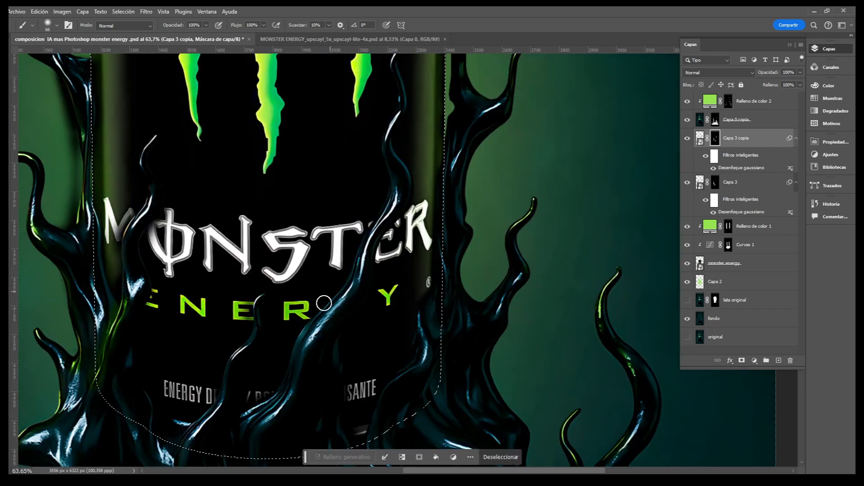
pyautogui.scroll(3, 342, 286)
pyautogui.hscroll(1, 359, 234)
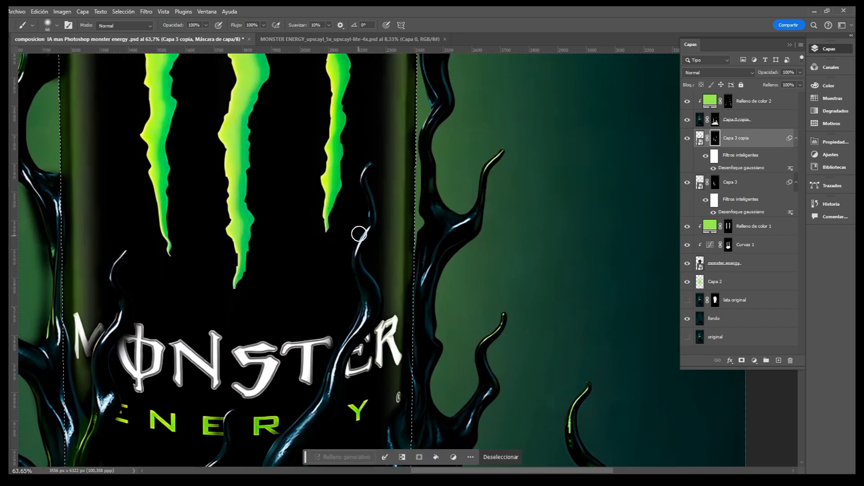
pyautogui.moveTo(343, 335); pyautogui.dragTo(380, 245)
pyautogui.scroll(-9, 369, 243)
pyautogui.scroll(5, 292, 186)
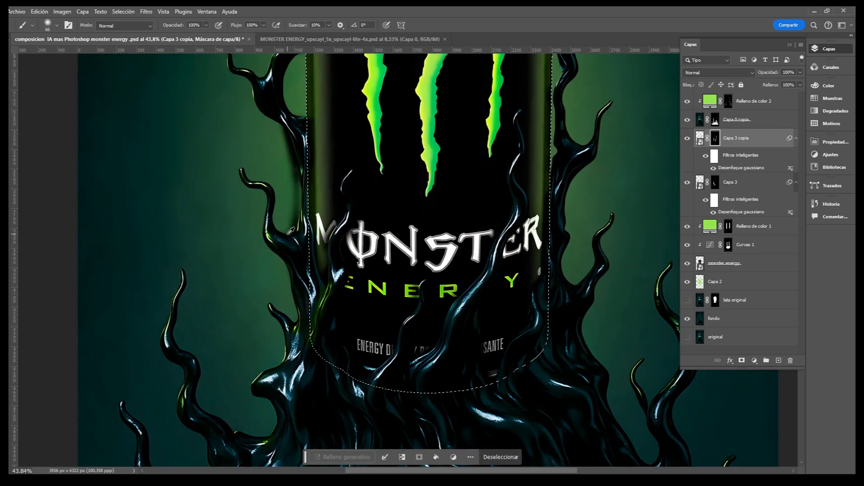
pyautogui.scroll(-1, 287, 178)
pyautogui.scroll(7, 295, 191)
pyautogui.hotkey('ctrl', 'd')
# - Reduce the soft brush size and touch up the Capa 3 copia shadow around the left-hand tentacles and the can's base
pyautogui.moveTo(327, 151)
pyautogui.mouseDown()
pyautogui.moveTo(342, 268)
pyautogui.moveTo(337, 330)
pyautogui.mouseUp()
pyautogui.scroll(-4, 349, 135)
pyautogui.moveTo(347, 104); pyautogui.dragTo(312, 333)
pyautogui.scroll(12, 308, 314)
pyautogui.keyDown('alt'); pyautogui.rightClick(315, 312); pyautogui.keyUp('alt')
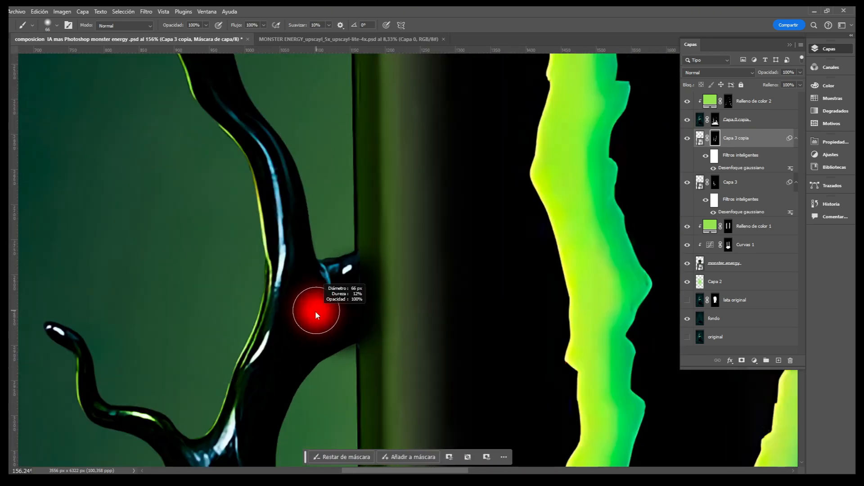
pyautogui.scroll(-17, 336, 349)
pyautogui.moveTo(465, 387); pyautogui.dragTo(469, 288)
pyautogui.moveTo(516, 424); pyautogui.dragTo(525, 328)
pyautogui.scroll(2, 432, 288)
pyautogui.scroll(-8, 401, 271)
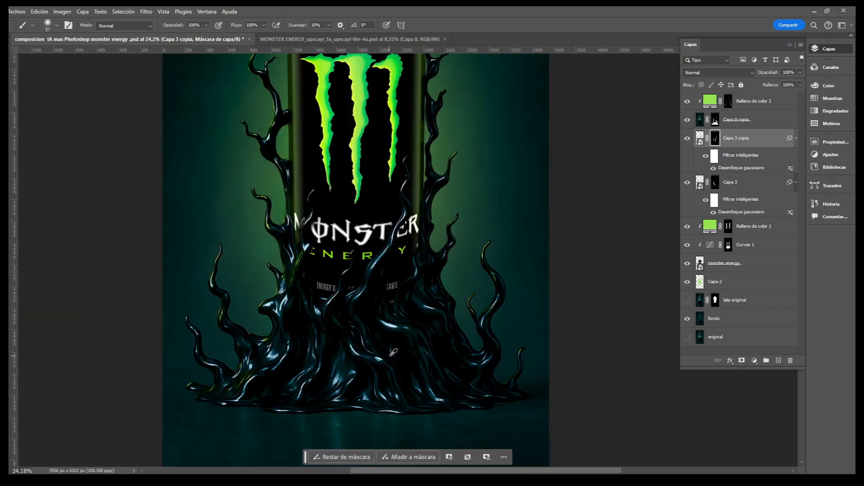
# - Check the whole composition and save the document
pyautogui.press('z')
pyautogui.press('Tab')
pyautogui.press('Tab')
pyautogui.moveTo(553, 432); pyautogui.dragTo(566, 427)
pyautogui.hotkey('ctrl', 's')
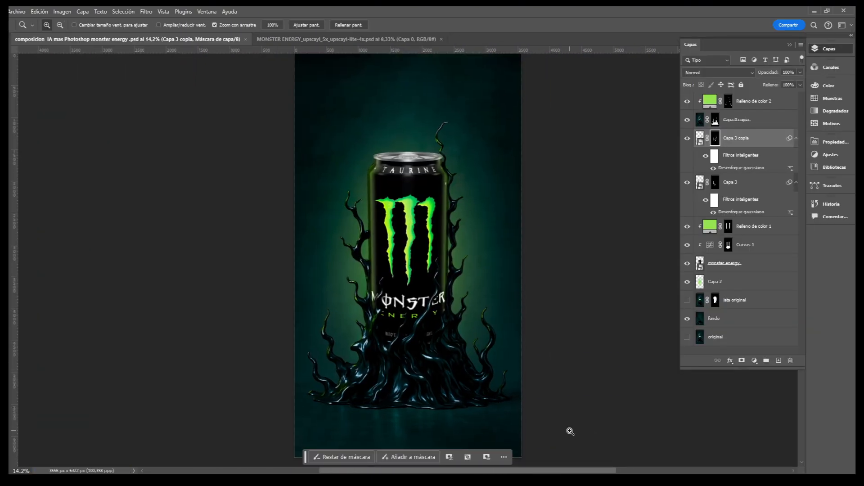
# - Compare the can with and without the green tint of Relleno de color 1
pyautogui.scroll(3, 421, 163)
pyautogui.press('v')
pyautogui.click(710, 226)
pyautogui.click(687, 227)
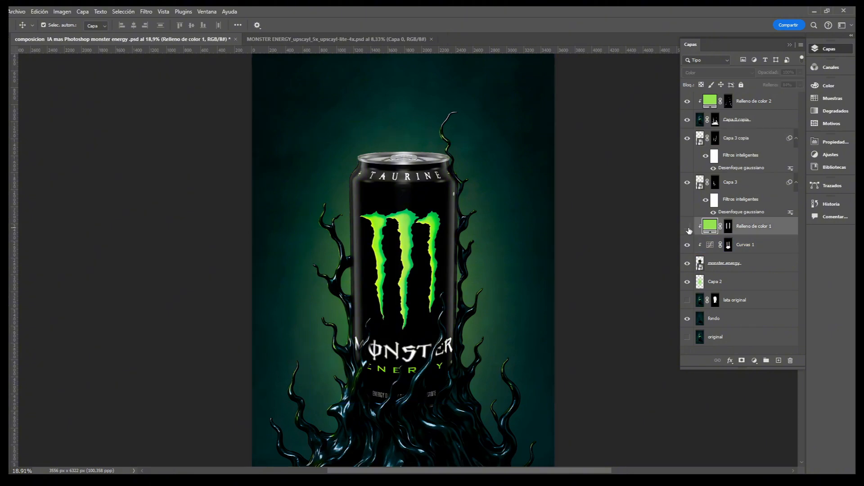
pyautogui.click(687, 227)
# - Paint the Relleno de color 1 mask along the can's top rim to tint its edge green
pyautogui.scroll(3, 396, 155)
pyautogui.scroll(5, 403, 162)
pyautogui.click(728, 227)
pyautogui.press('b')
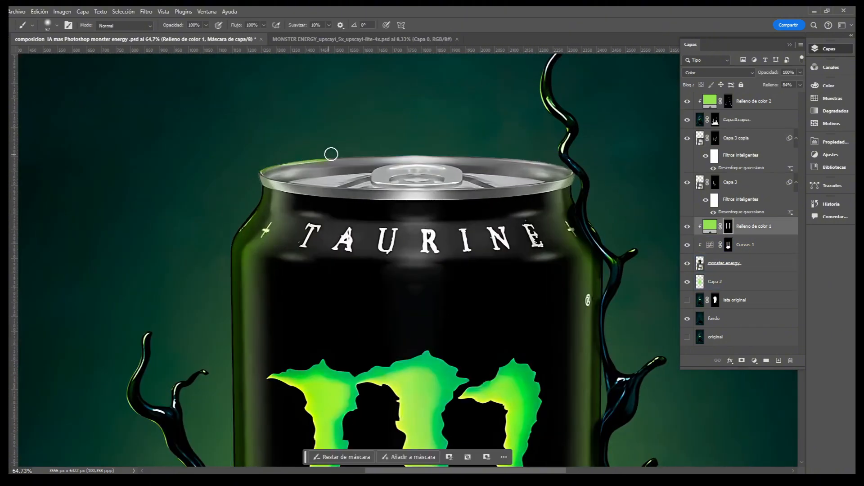
pyautogui.scroll(2, 394, 130)
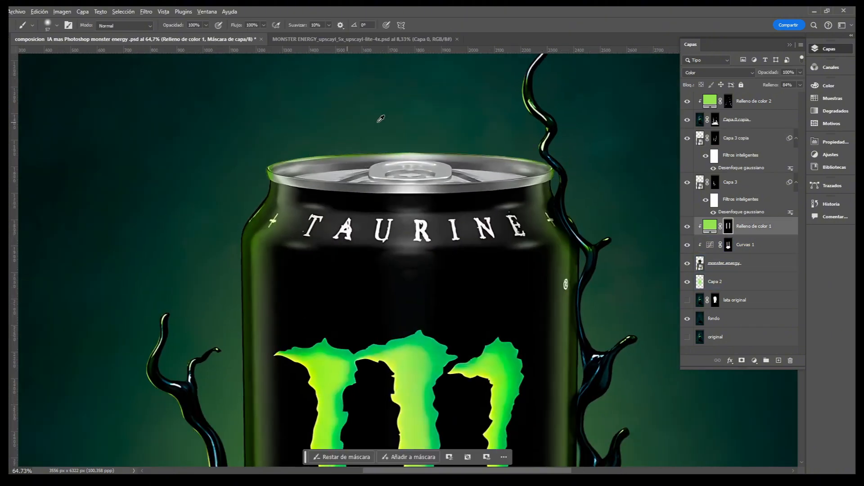
pyautogui.scroll(-8, 333, 208)
pyautogui.scroll(5, 440, 194)
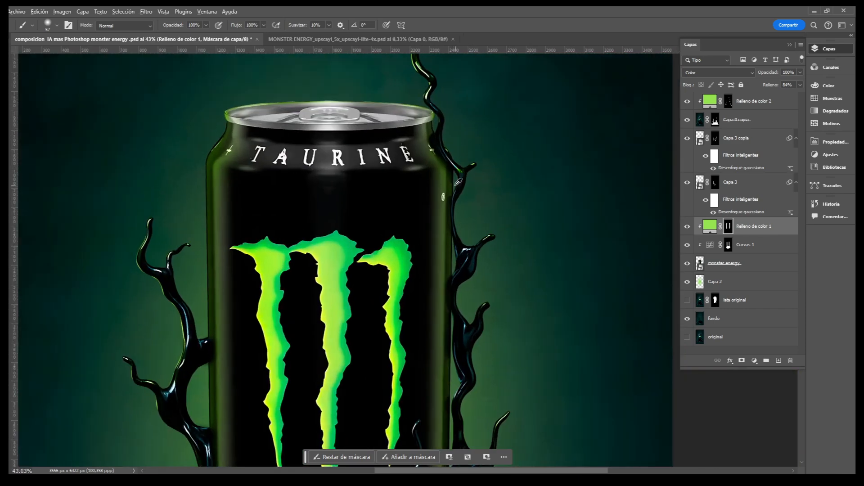
pyautogui.scroll(-5, 440, 194)
# - Reduce the fill of the green glow layer Capa 2 to 78% and save the document
pyautogui.press('v')
pyautogui.click(729, 282)
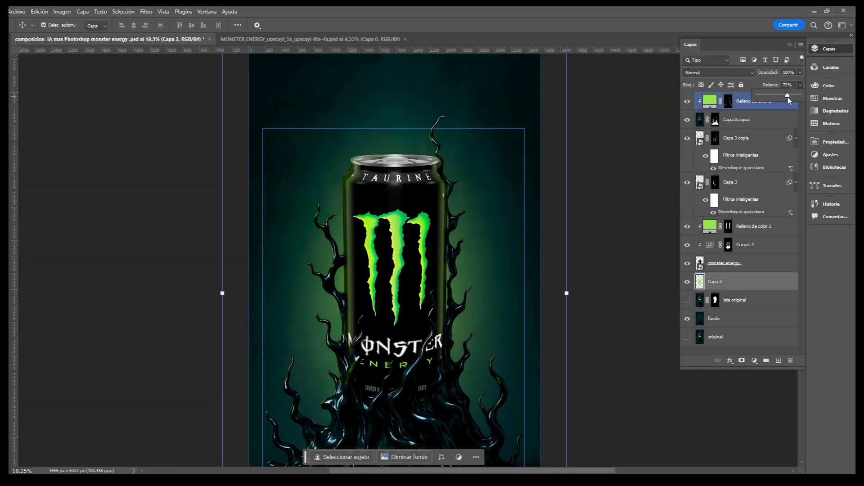
pyautogui.scroll(-4, 523, 185)
pyautogui.click(557, 328)
pyautogui.click(738, 281)
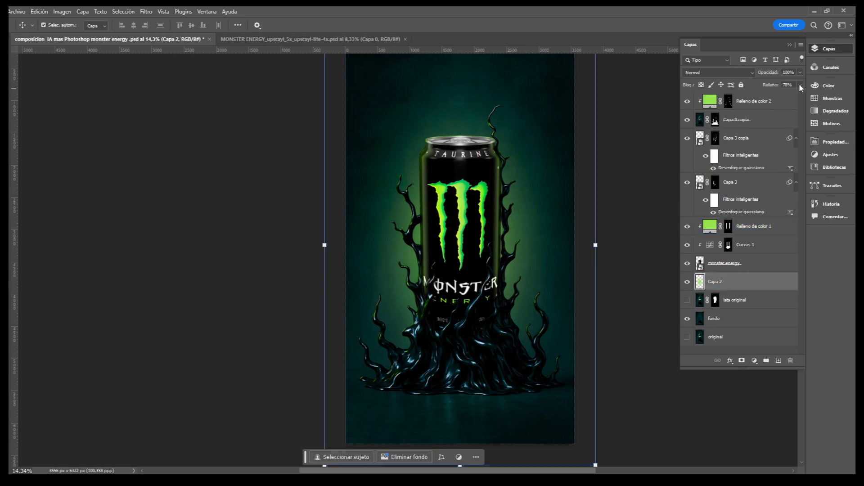
pyautogui.click(633, 216)
pyautogui.moveTo(607, 254); pyautogui.dragTo(536, 269)
pyautogui.moveTo(536, 355); pyautogui.dragTo(541, 374)
pyautogui.press('v')
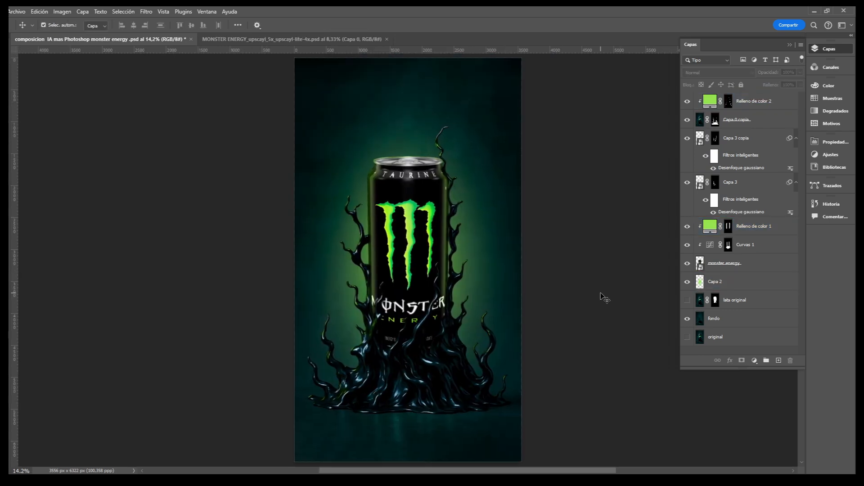
pyautogui.hotkey('ctrl', 's')
# - Paint the Relleno de color 2 mask over the highlights of the tentacle base to tint them green
pyautogui.scroll(7, 415, 430)
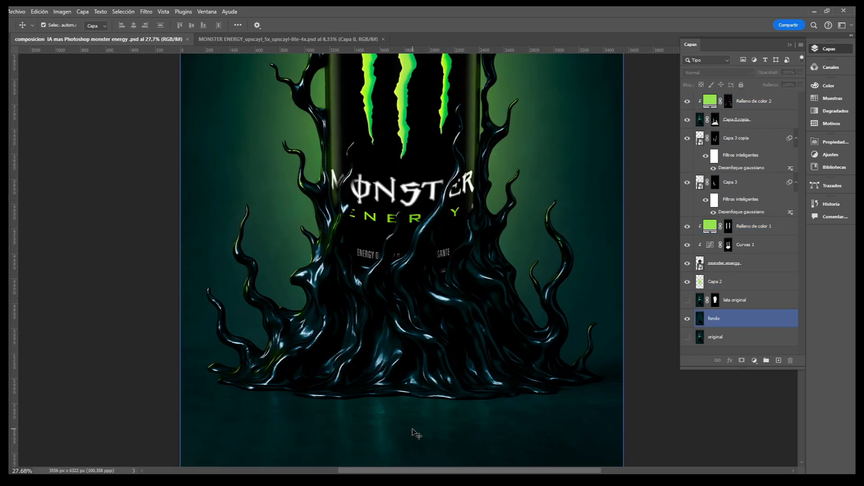
pyautogui.click(728, 101)
pyautogui.press('b')
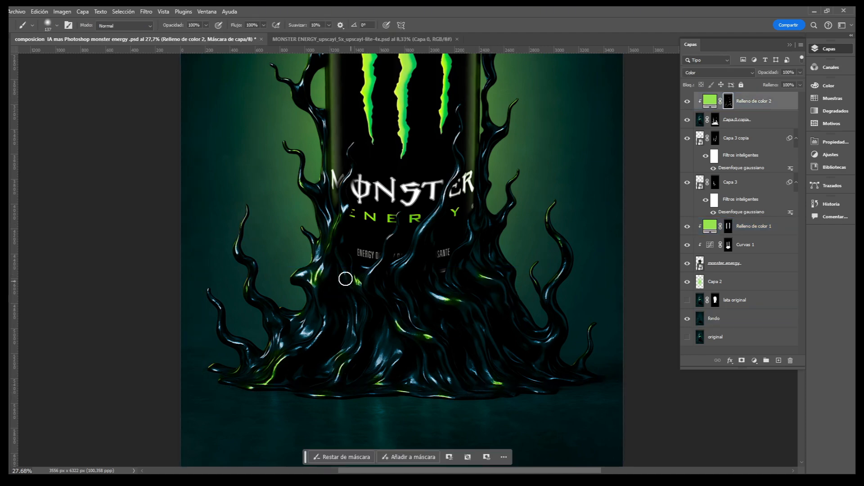
pyautogui.scroll(-2, 434, 302)
# - Paint the Relleno de color 2 mask along the tentacles crossing the lower label and the remaining base highlights
pyautogui.scroll(10, 430, 282)
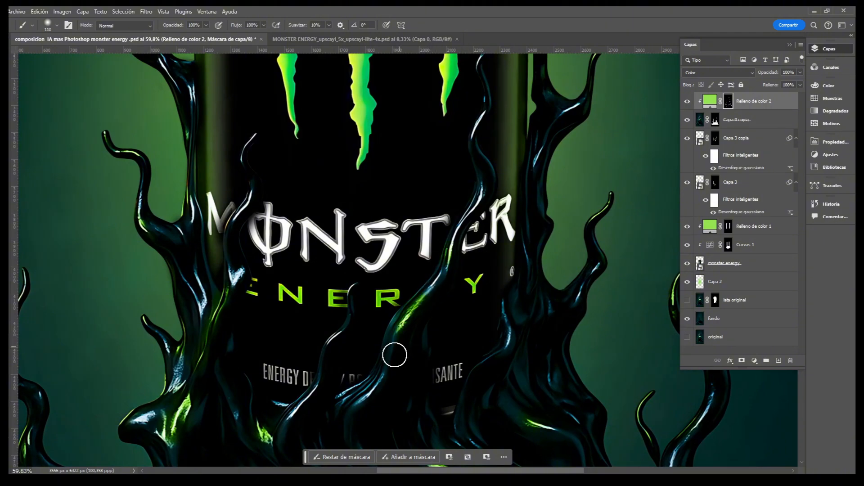
pyautogui.scroll(5, 394, 355)
pyautogui.scroll(-5, 505, 302)
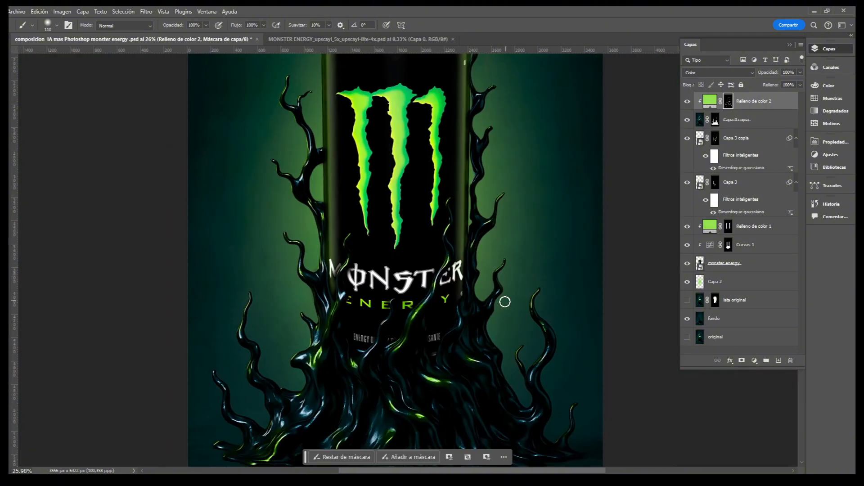
pyautogui.scroll(-3, 553, 364)
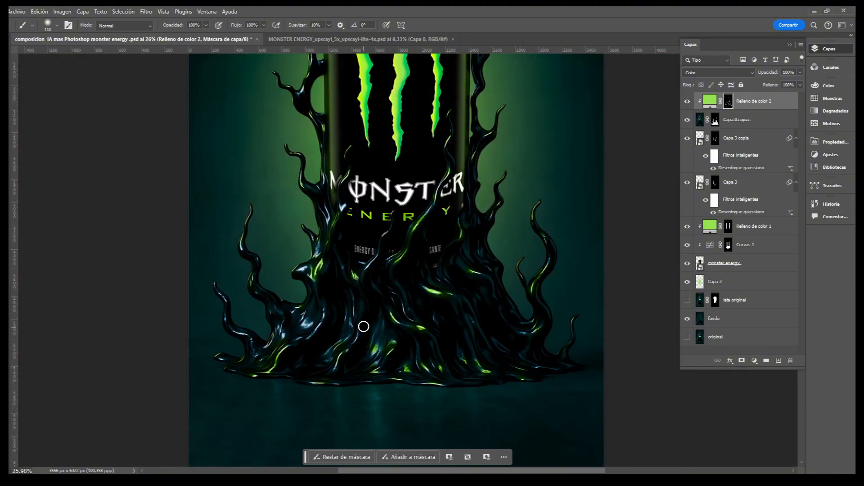
pyautogui.scroll(-5, 438, 224)
# - Soften the green tint over the tentacle base with a 406 px brush at 50% opacity on the Relleno de color 2 mask, and save
pyautogui.press('z')
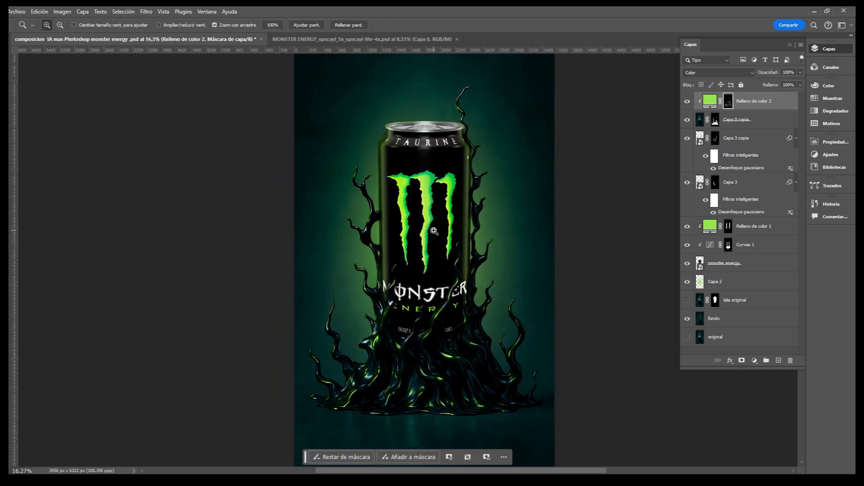
pyautogui.scroll(-2, 437, 234)
pyautogui.scroll(3, 488, 352)
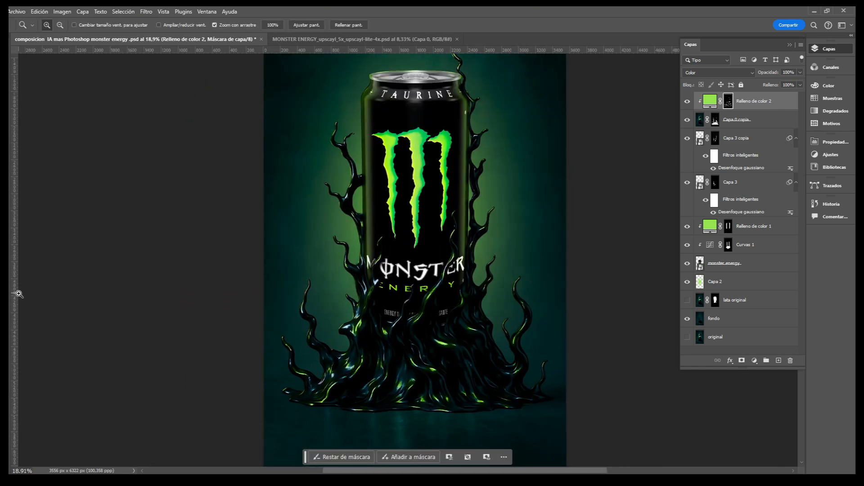
pyautogui.press('b')
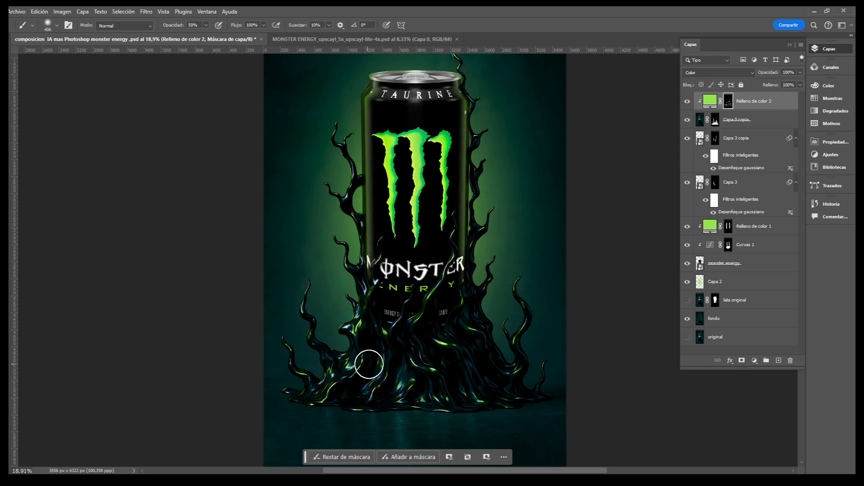
pyautogui.press('z')
pyautogui.scroll(-1, 513, 383)
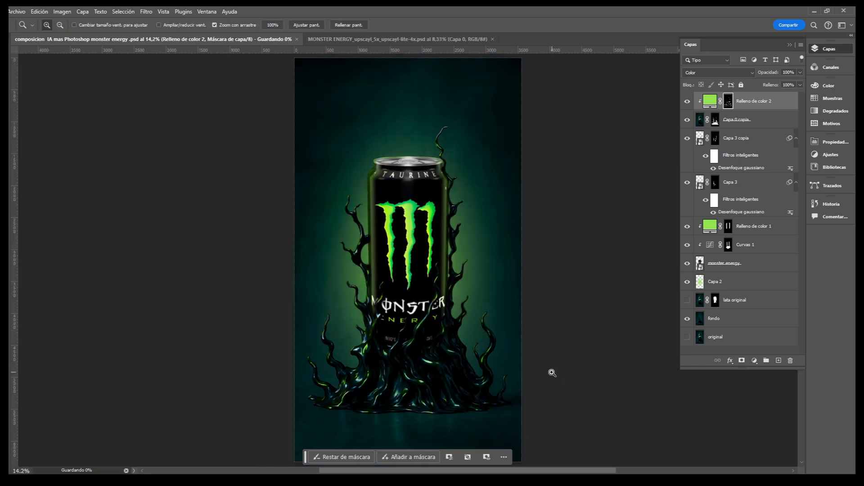